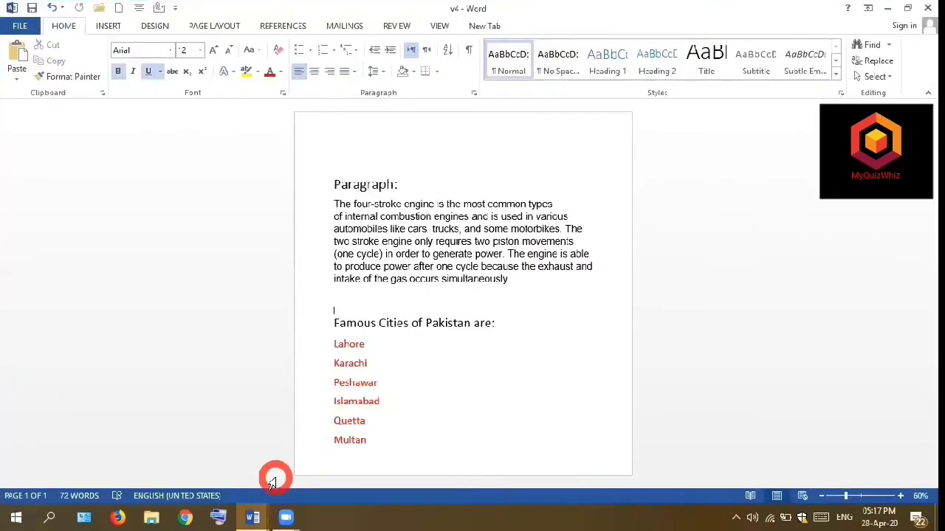
# - Try centre and right alignment on the four-stroke engine paragraph, and settle on Justify
pyautogui.click(402, 369)
pyautogui.click(441, 318)
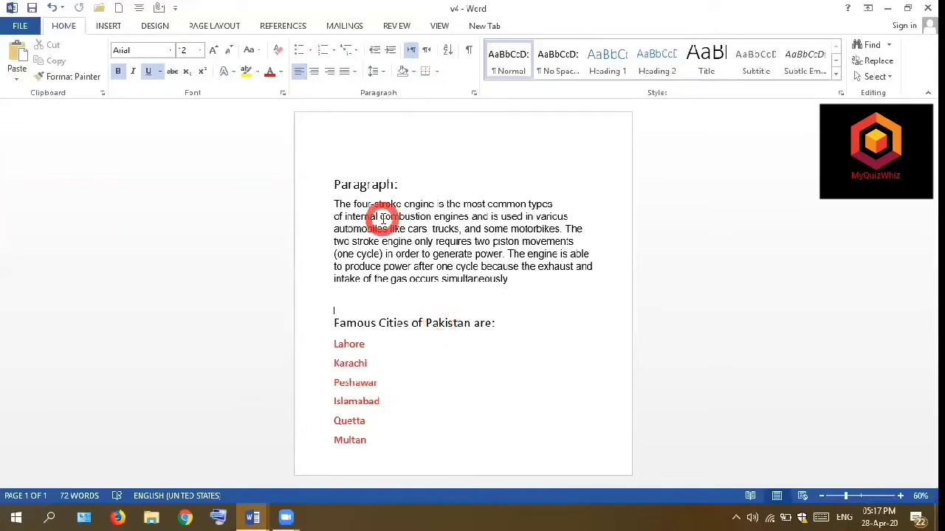
pyautogui.click(334, 204)
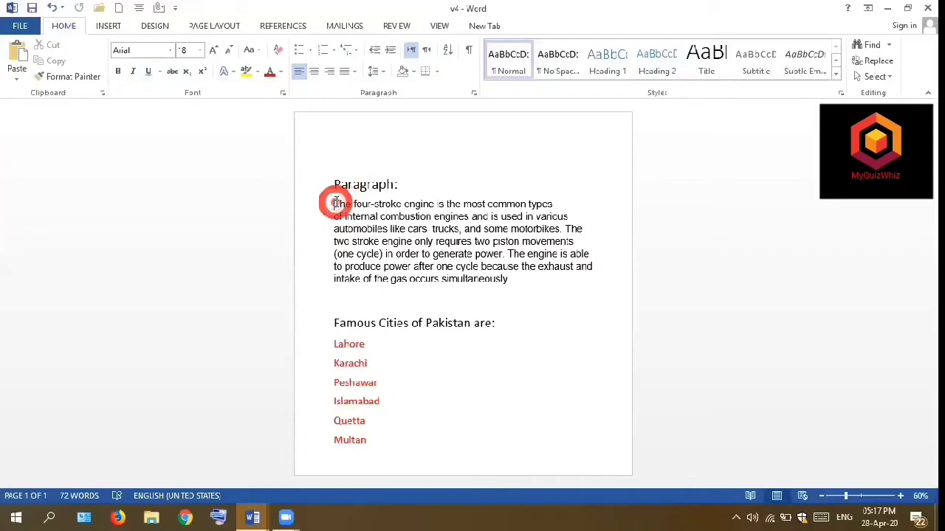
pyautogui.moveTo(334, 203); pyautogui.dragTo(507, 276)
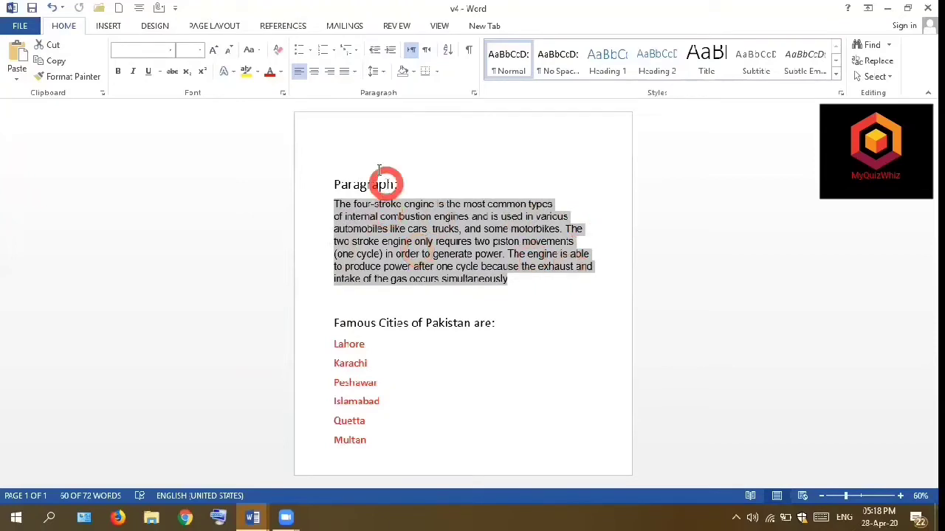
pyautogui.click(313, 75)
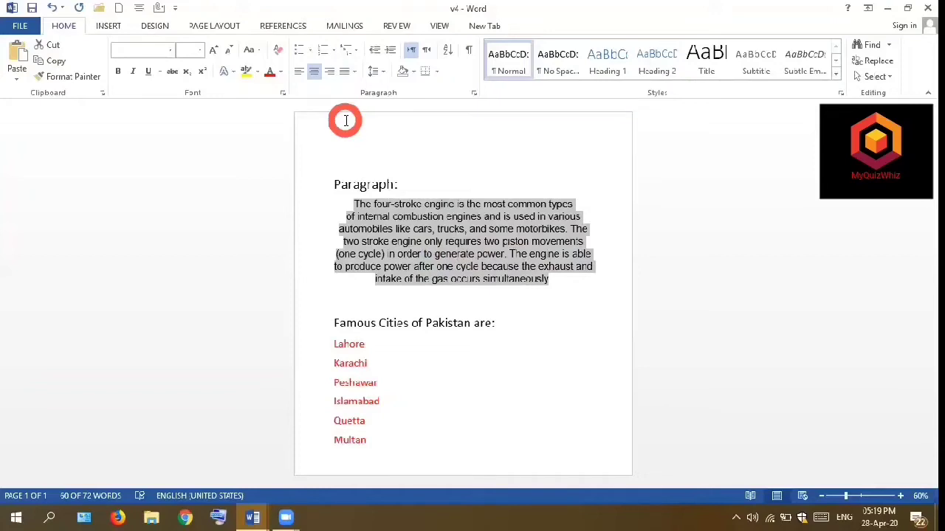
pyautogui.click(331, 73)
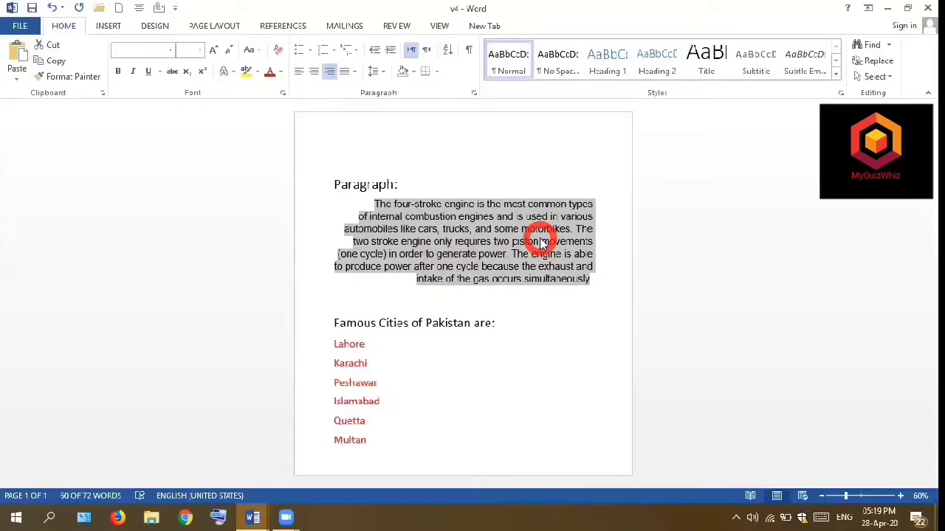
pyautogui.click(344, 76)
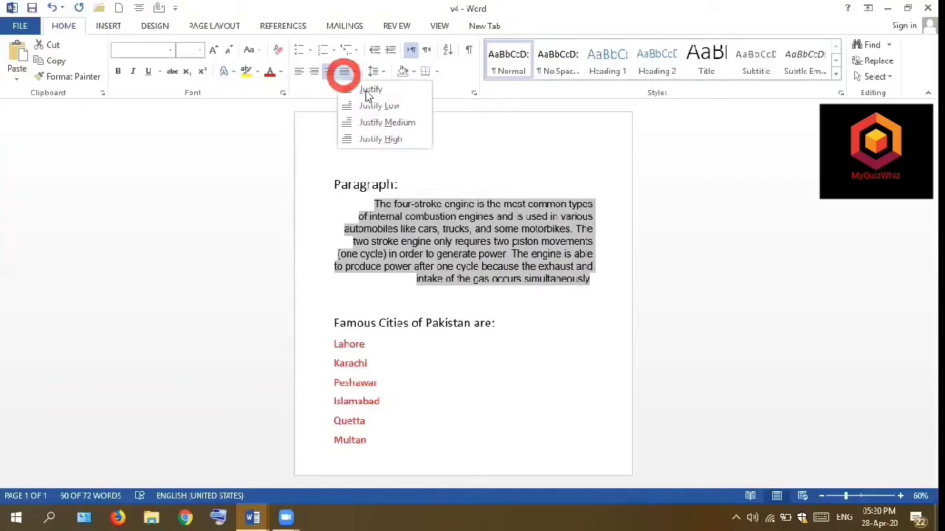
pyautogui.click(367, 91)
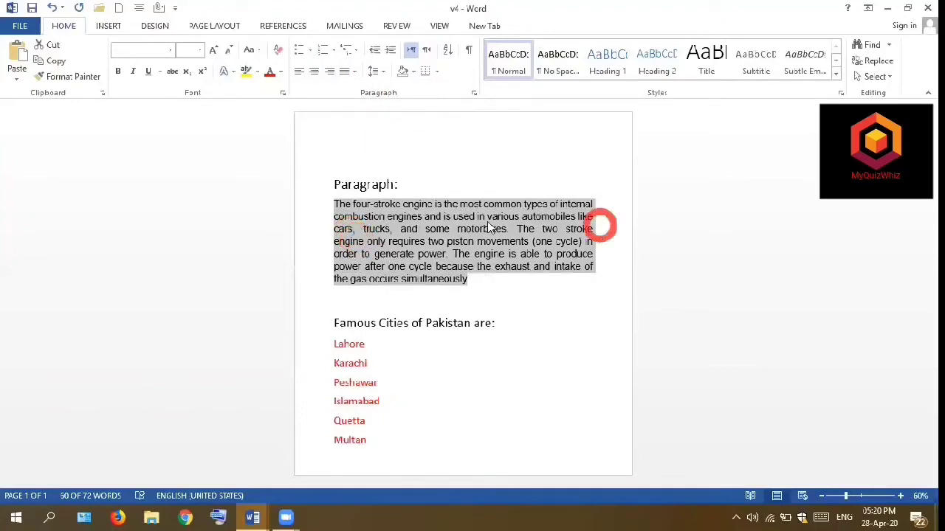
pyautogui.click(470, 281)
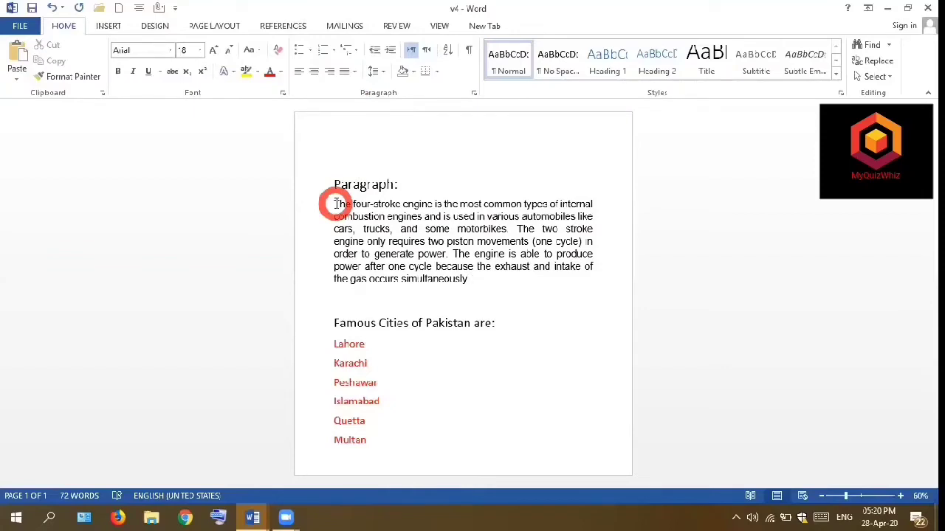
# - Set the line spacing of the four-stroke engine paragraph to 2.5
pyautogui.click(383, 73)
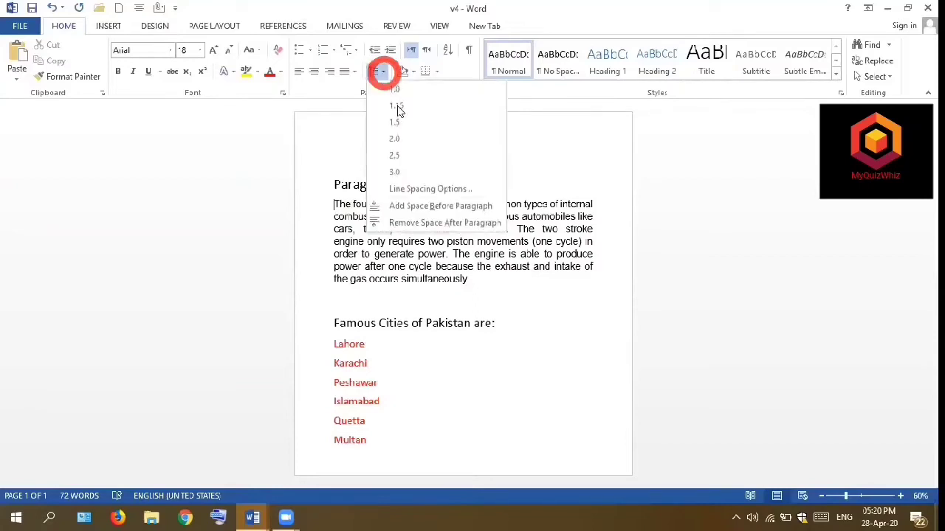
pyautogui.click(397, 105)
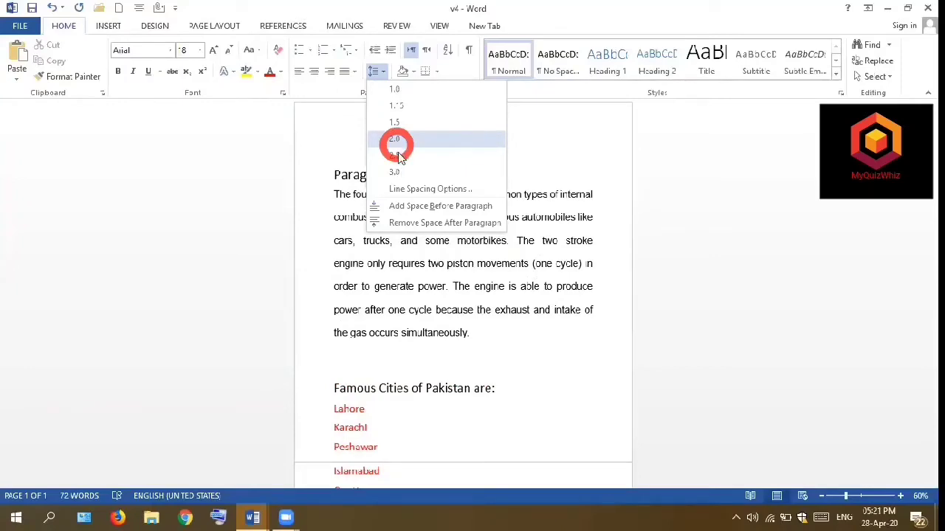
pyautogui.click(398, 155)
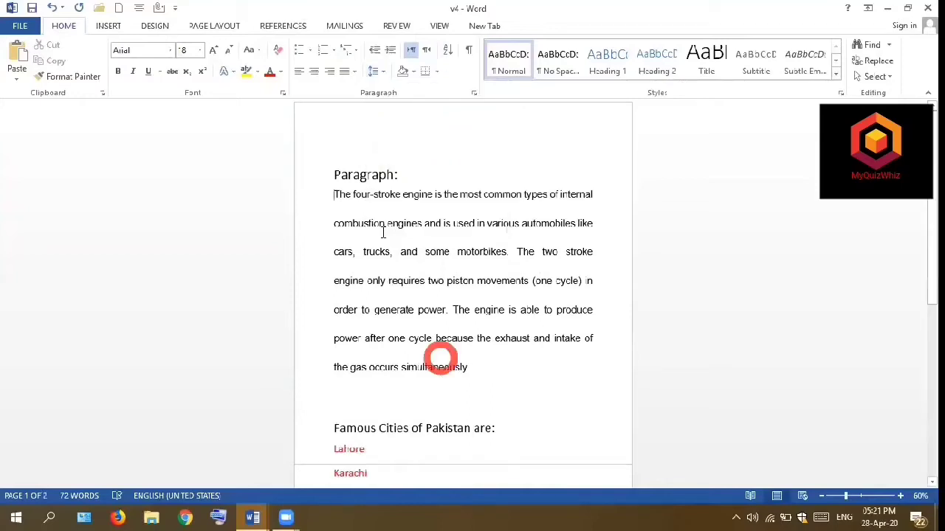
pyautogui.click(382, 284)
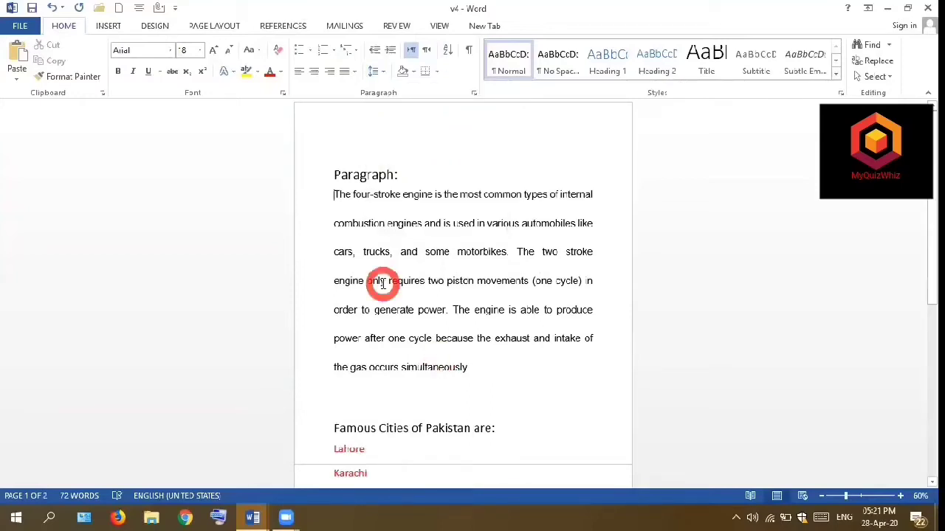
pyautogui.click(399, 84)
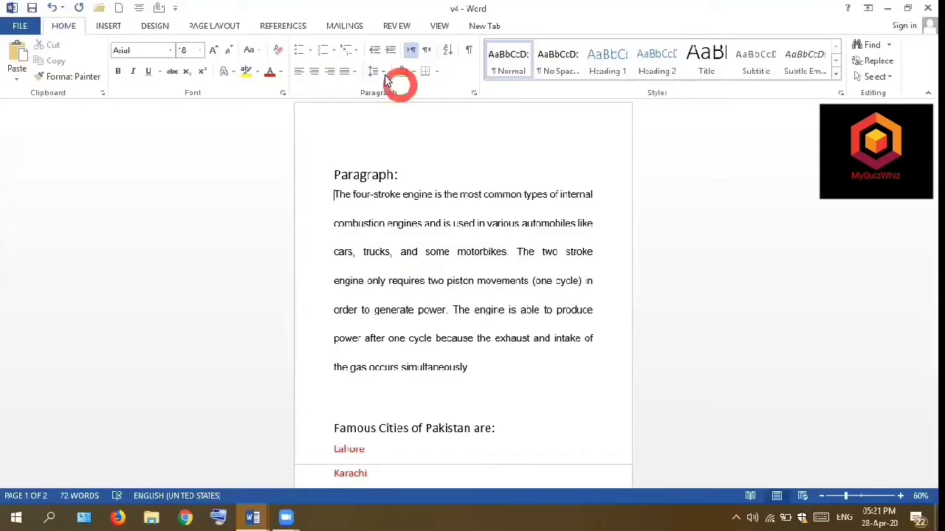
pyautogui.click(333, 171)
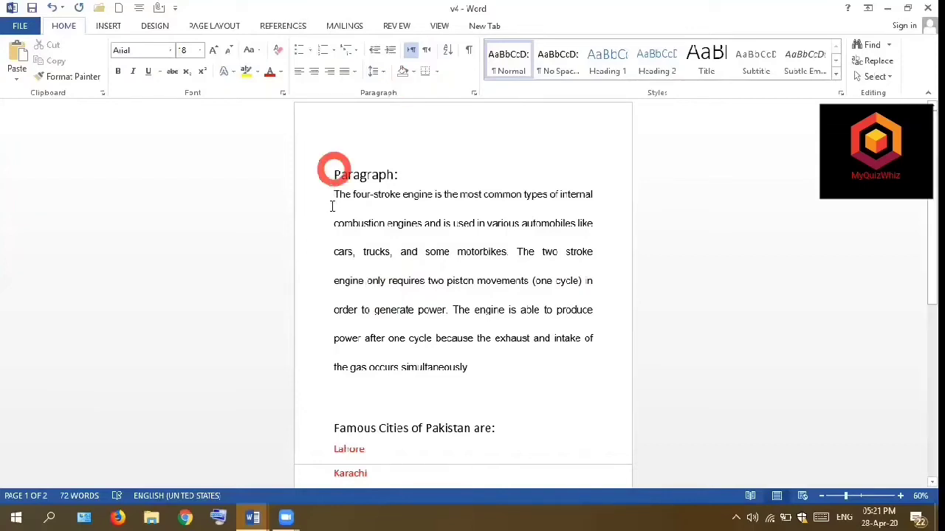
# - Preview line spacings from 1.0 to 2.0 on the four-stroke engine paragraph, and undo its last line spacing change
pyautogui.click(383, 70)
pyautogui.click(394, 89)
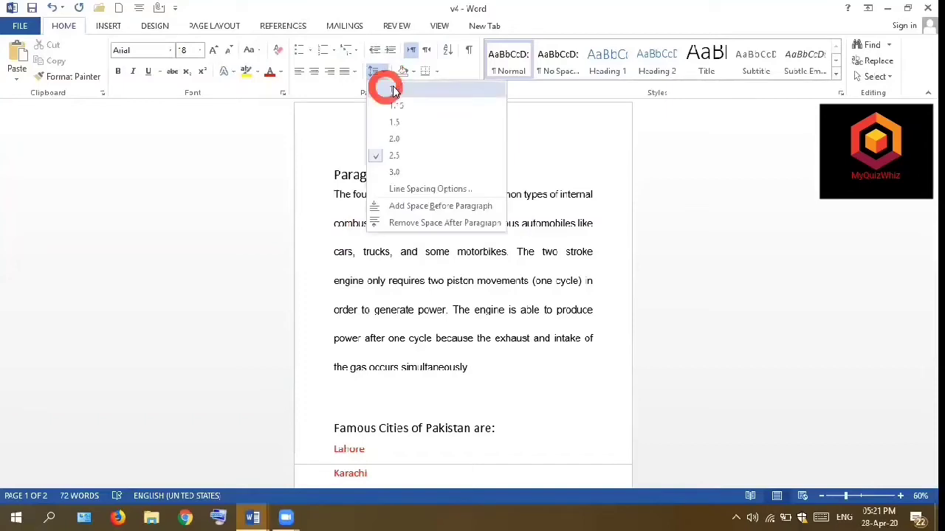
pyautogui.click(393, 107)
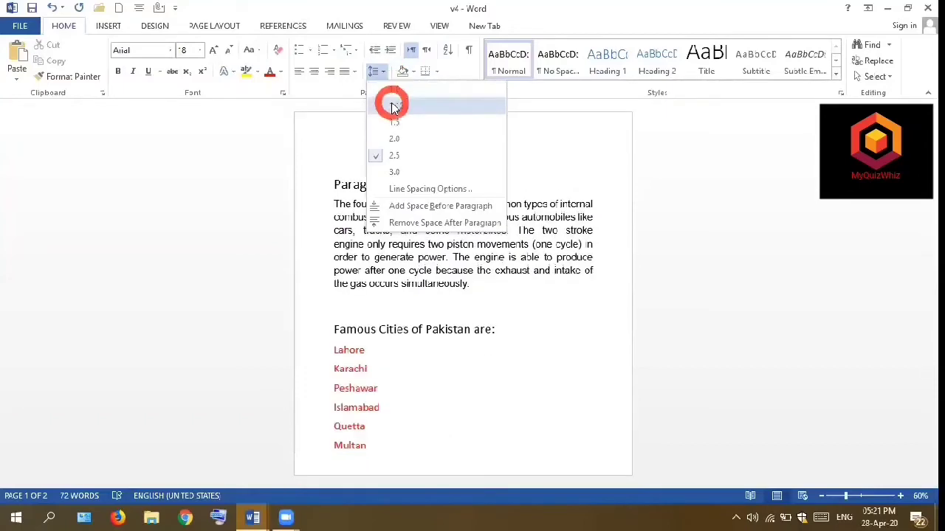
pyautogui.click(393, 123)
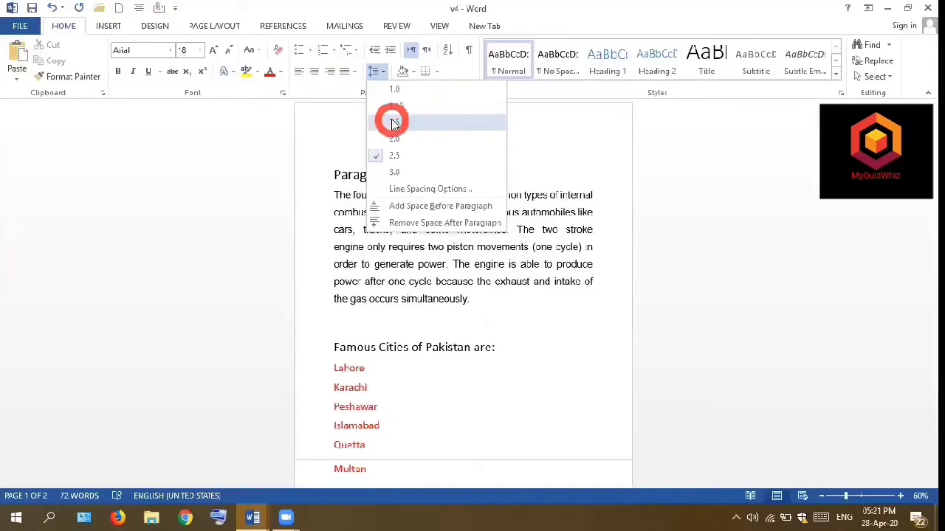
pyautogui.click(394, 139)
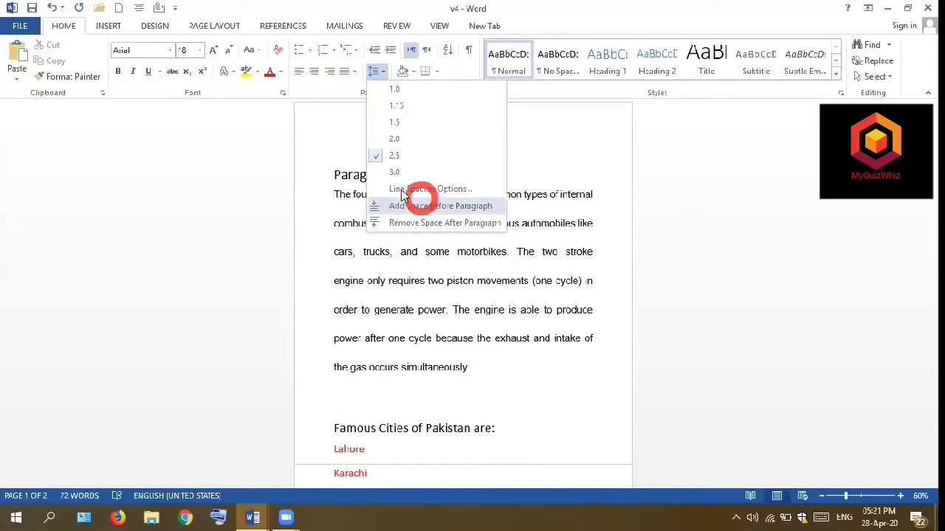
pyautogui.click(340, 119)
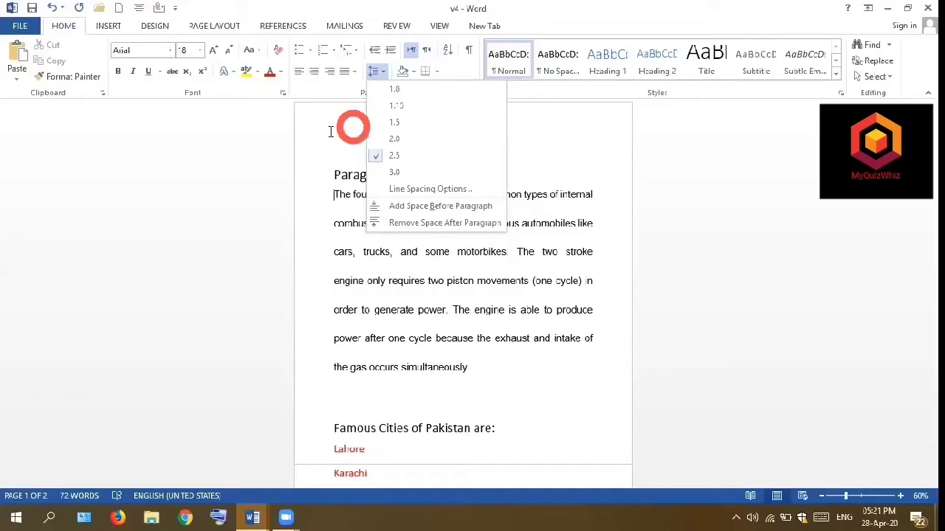
pyautogui.click(378, 181)
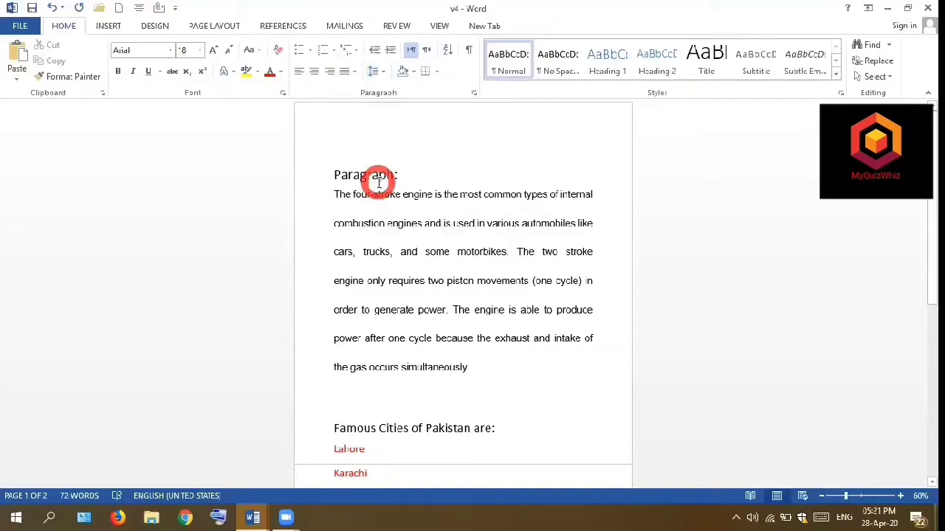
pyautogui.hotkey('ctrl', 'z')
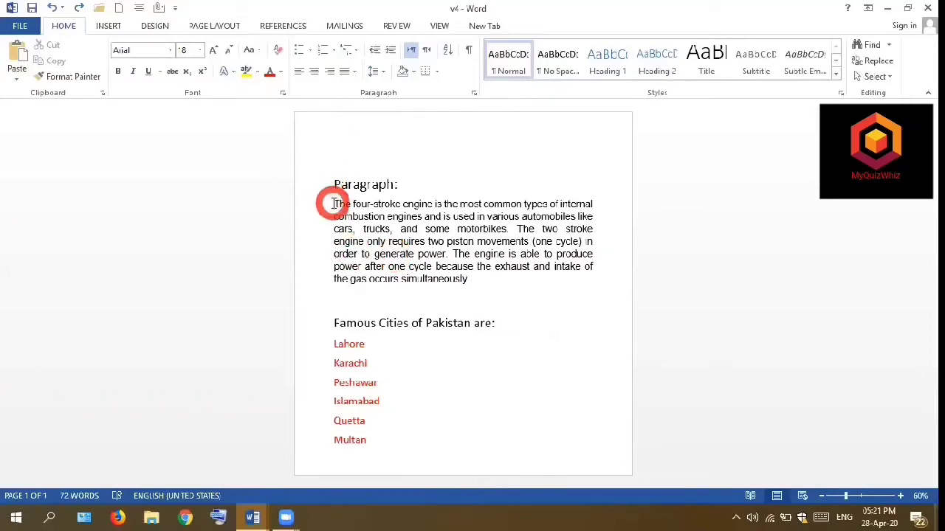
# - Try light green and gold shading behind the four-stroke engine paragraph, and undo both shadings
pyautogui.click(414, 77)
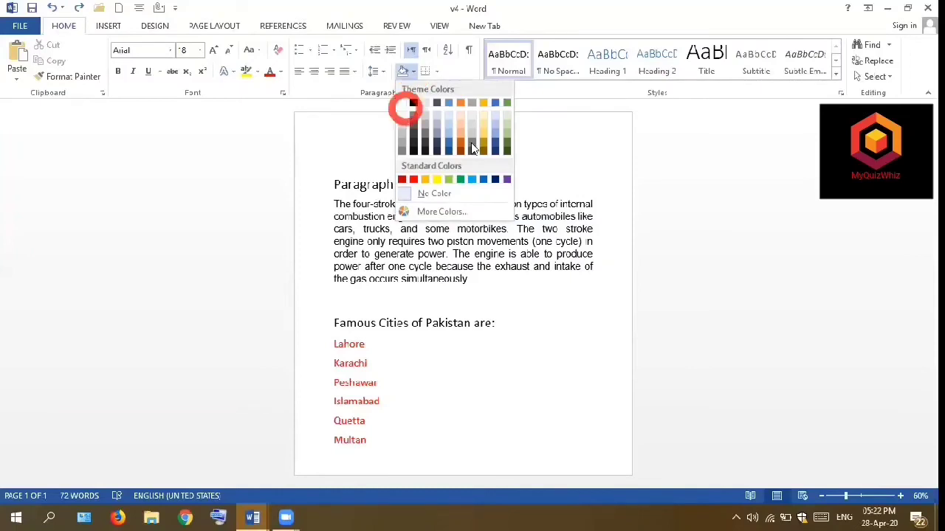
pyautogui.click(450, 183)
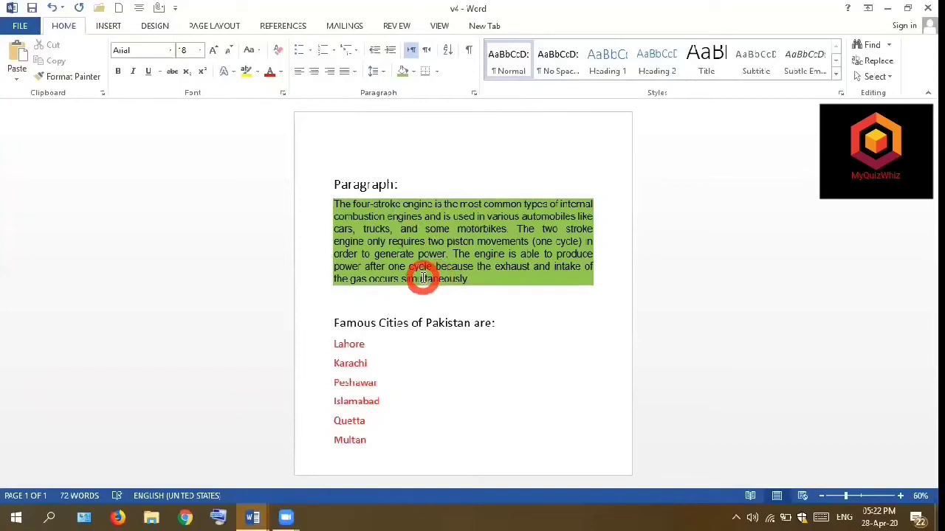
pyautogui.click(414, 73)
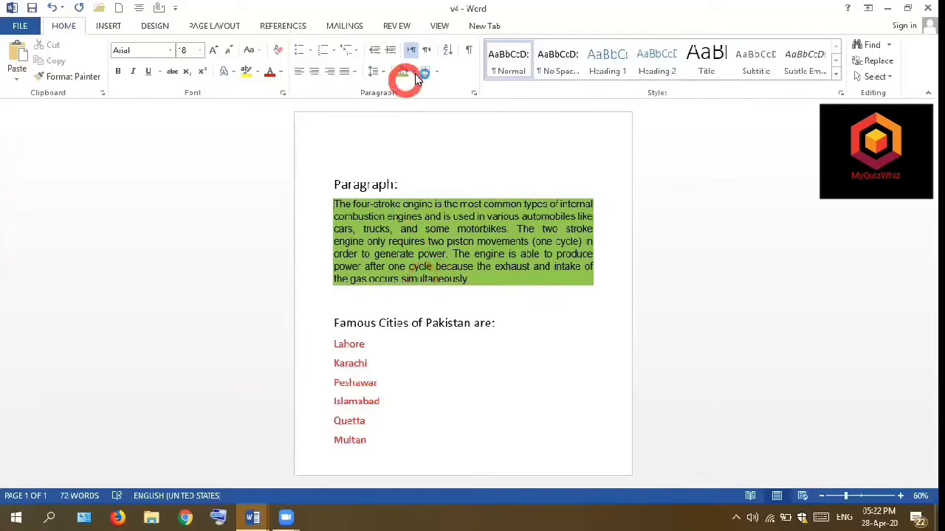
pyautogui.click(486, 129)
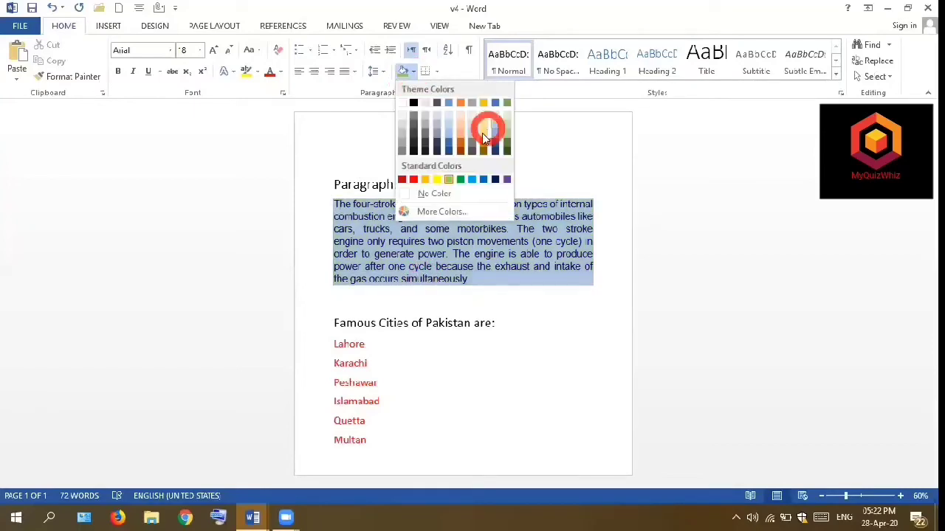
pyautogui.click(483, 137)
pyautogui.click(426, 267)
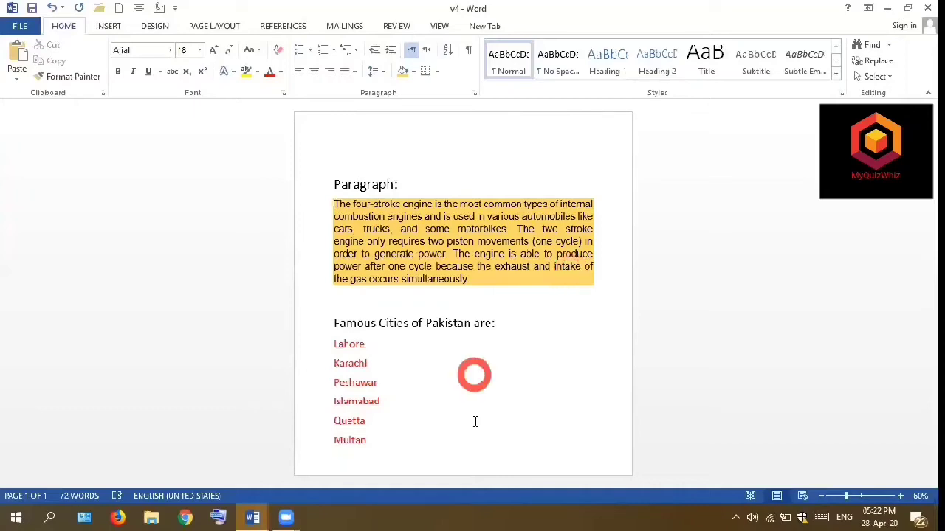
pyautogui.hotkey('ctrl', 'z')
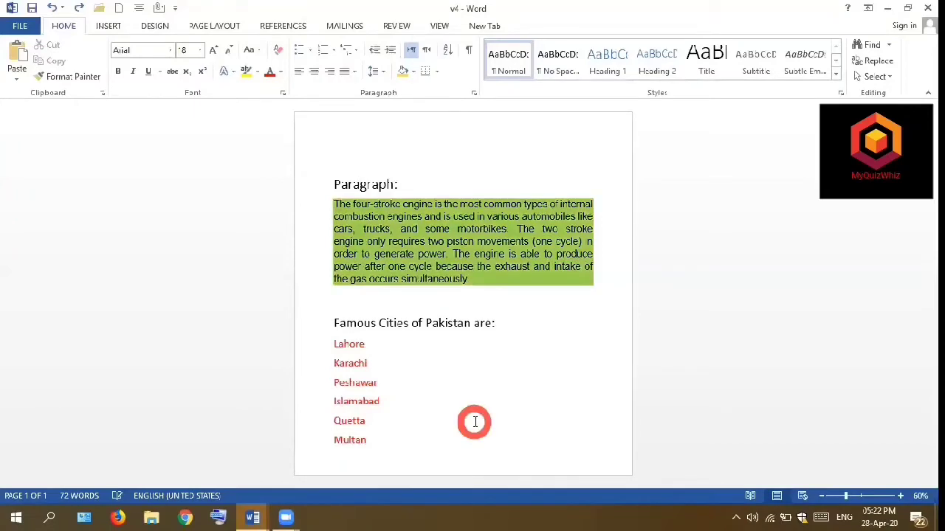
pyautogui.hotkey('ctrl', 'z')
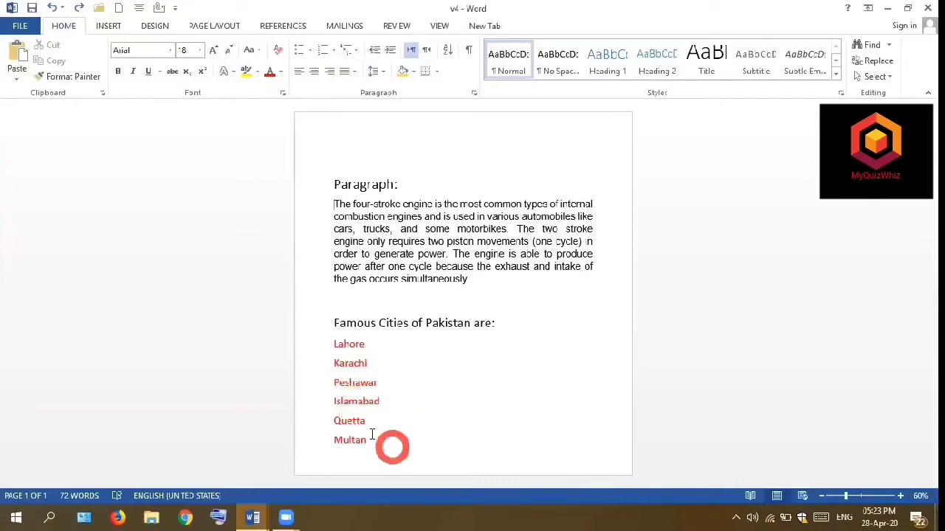
# - Sort the famous cities list, including its heading line, by paragraphs as text in ascending order with no header row
pyautogui.moveTo(369, 438); pyautogui.dragTo(334, 325)
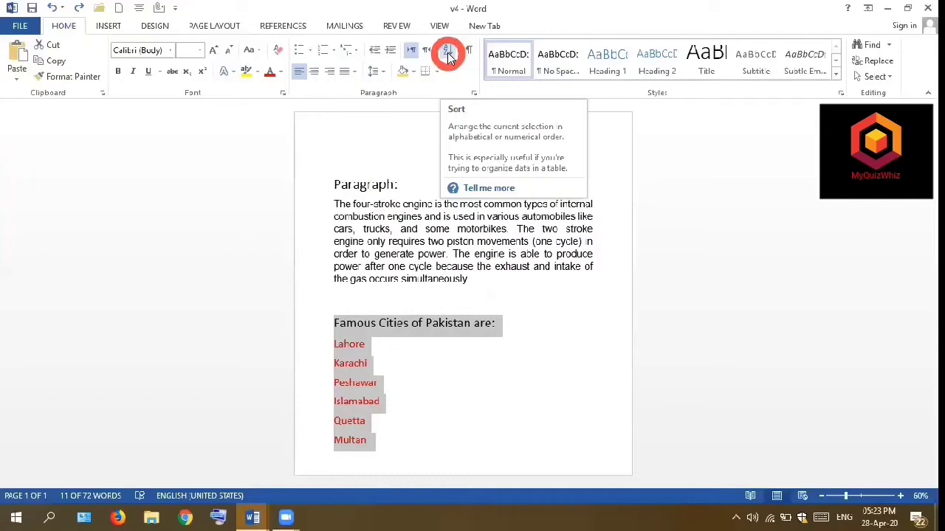
pyautogui.click(448, 56)
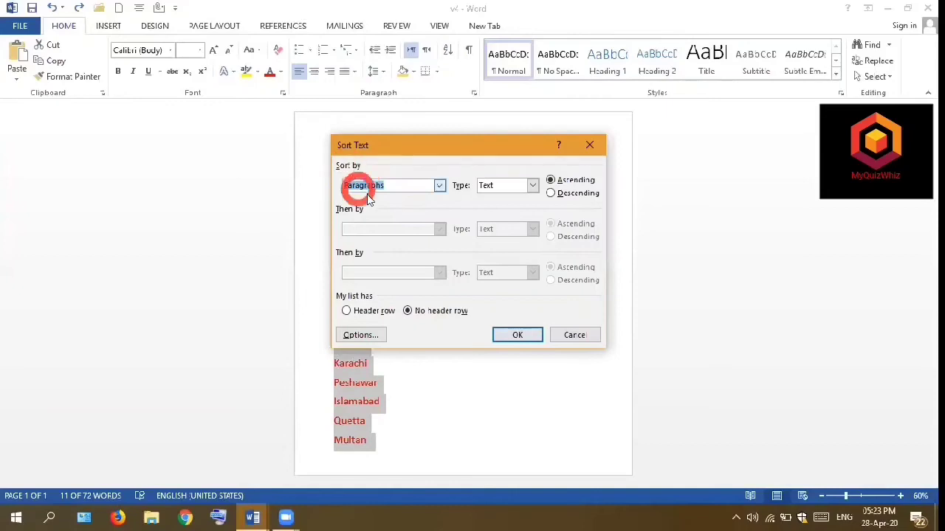
pyautogui.click(439, 185)
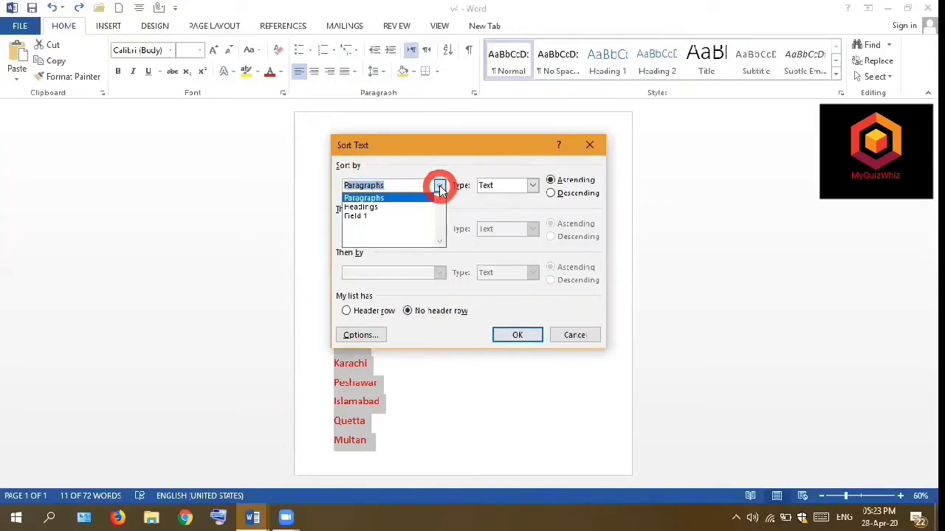
pyautogui.click(439, 186)
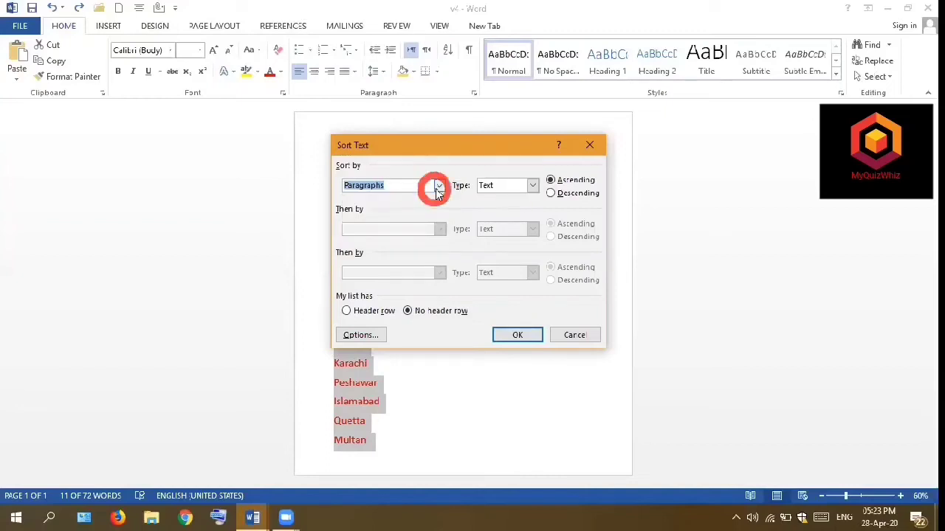
pyautogui.click(533, 186)
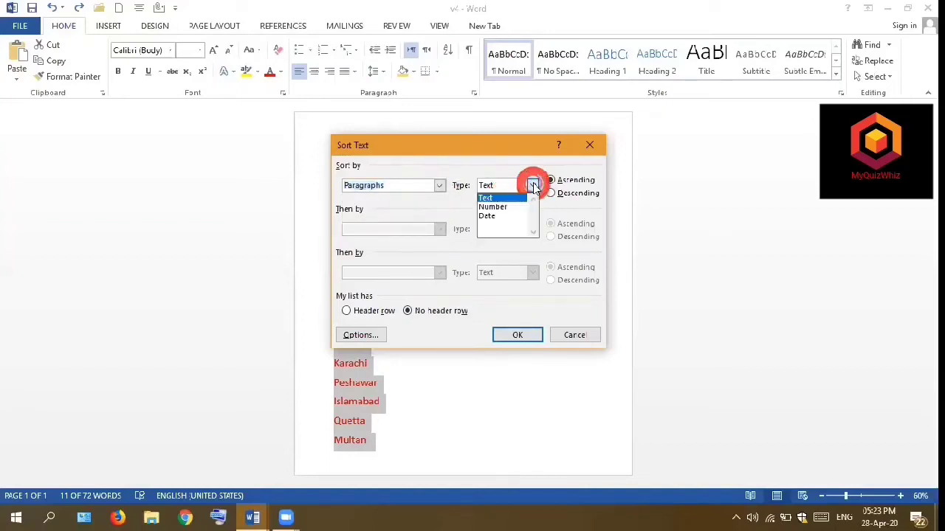
pyautogui.click(533, 185)
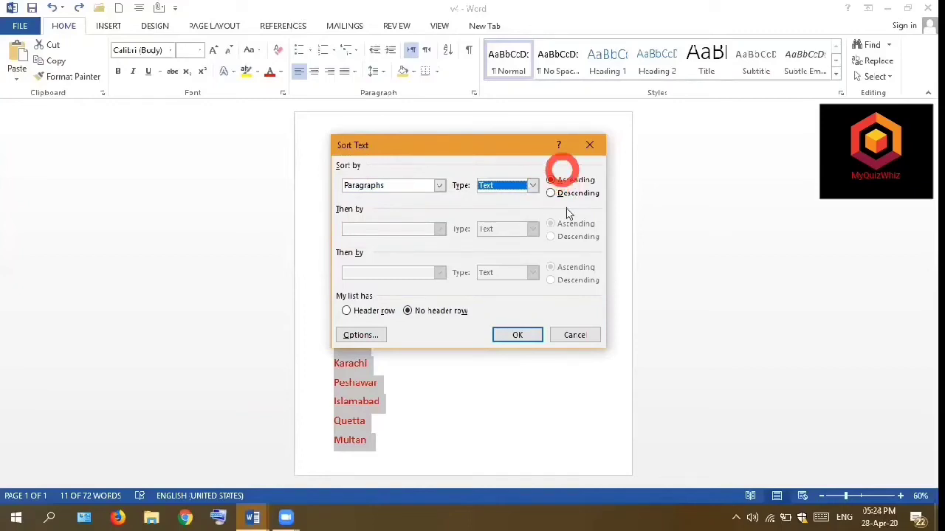
pyautogui.click(502, 330)
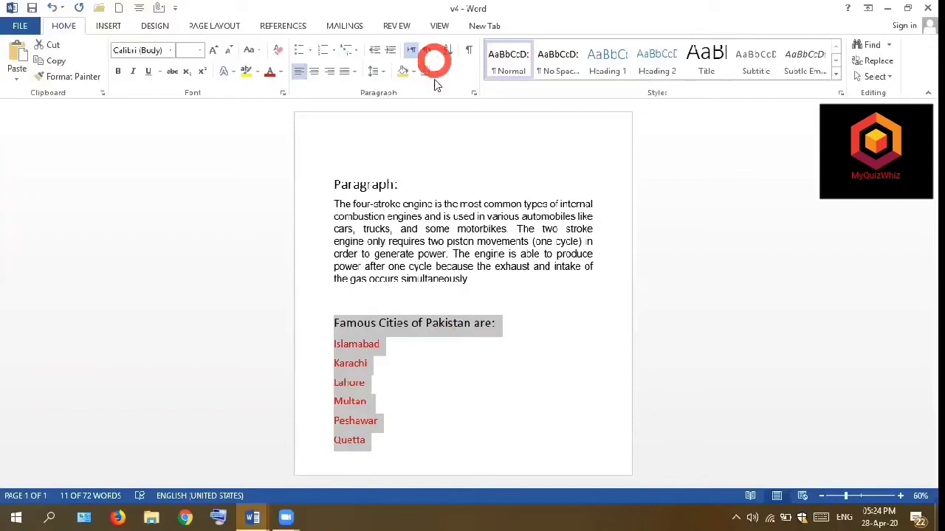
# - Sort the famous cities list, including its heading, as text in descending order, and re-sort it in ascending order with no header row
pyautogui.click(448, 48)
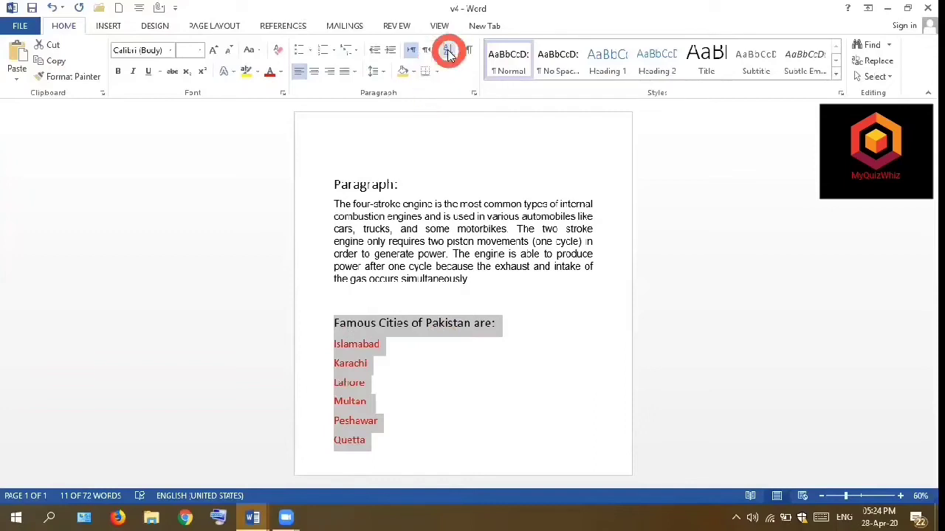
pyautogui.click(551, 181)
pyautogui.click(551, 193)
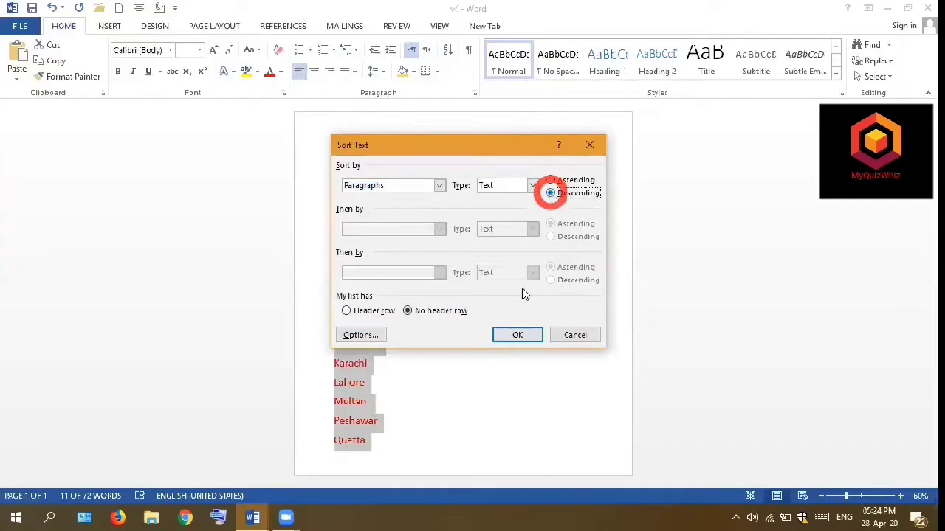
pyautogui.click(518, 336)
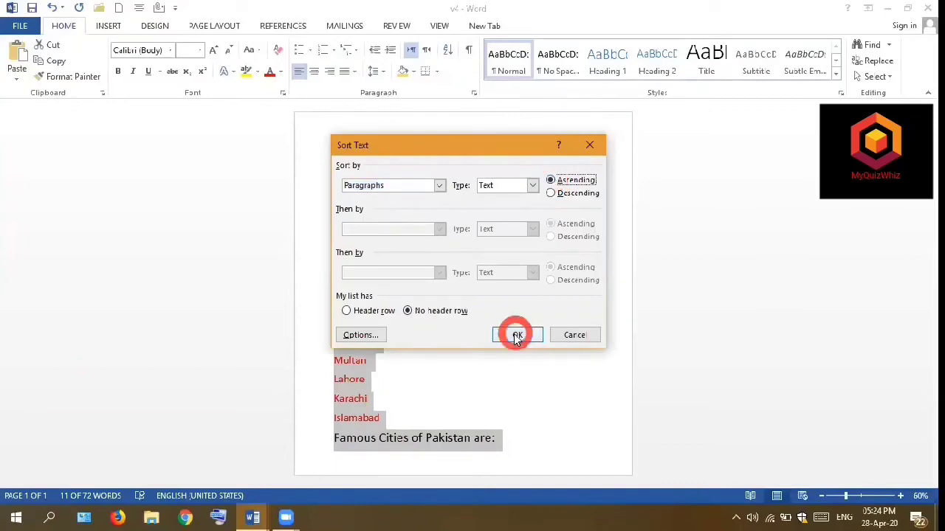
pyautogui.click(516, 336)
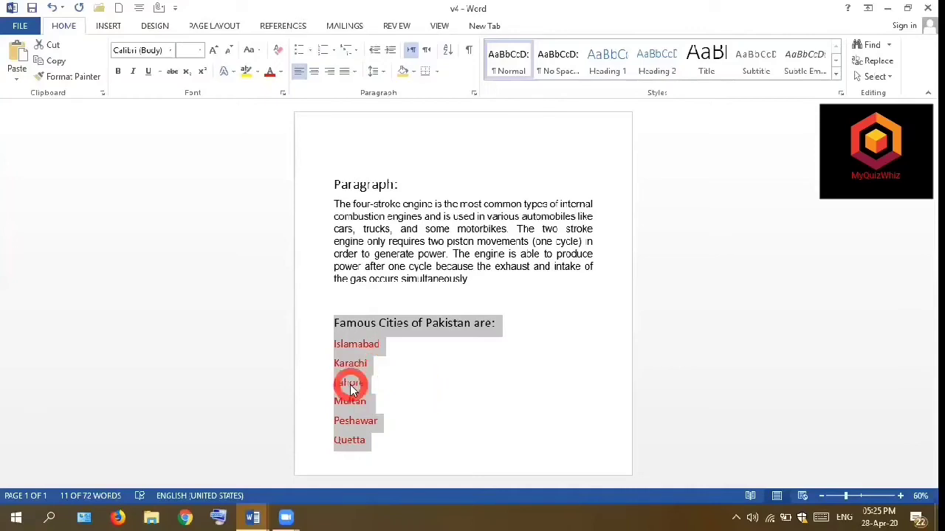
# - Apply solid round bullets to the six city names from Islamabad to Quetta, leaving out the heading line
pyautogui.click(332, 343)
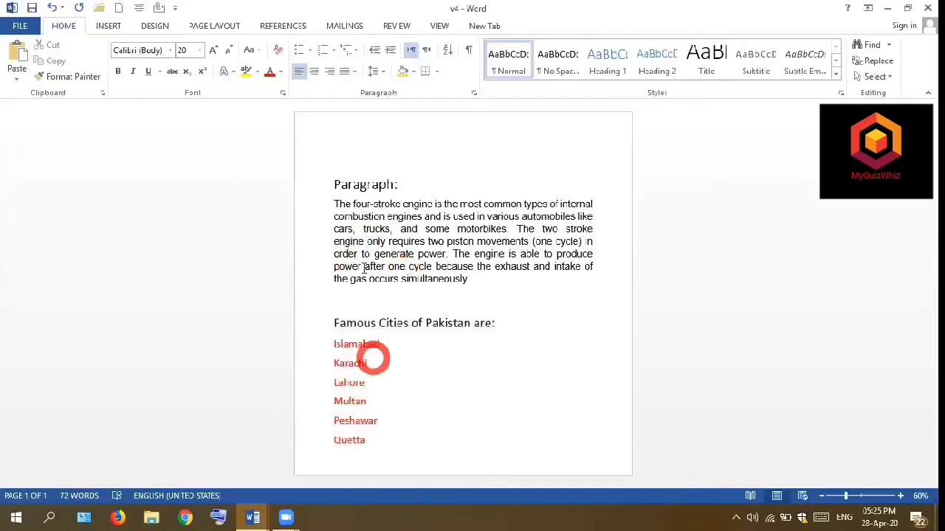
pyautogui.moveTo(365, 441); pyautogui.dragTo(336, 341)
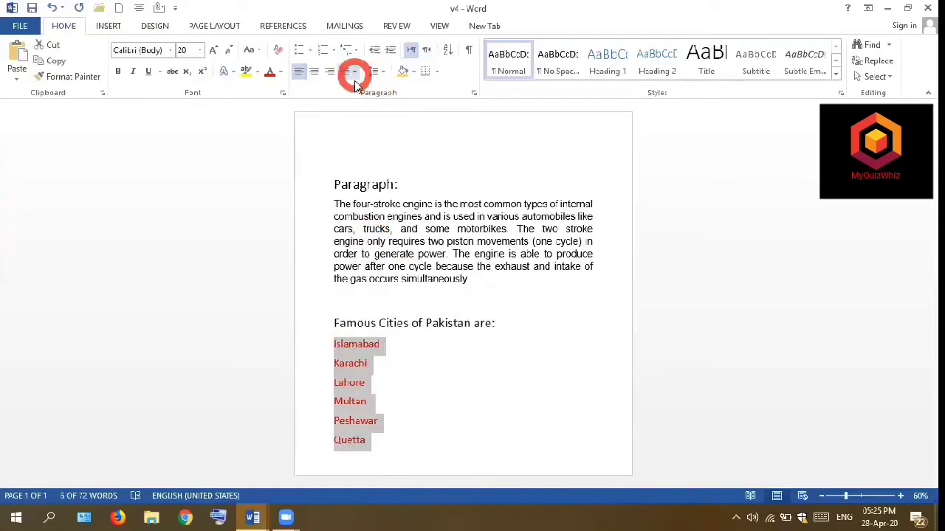
pyautogui.click(310, 54)
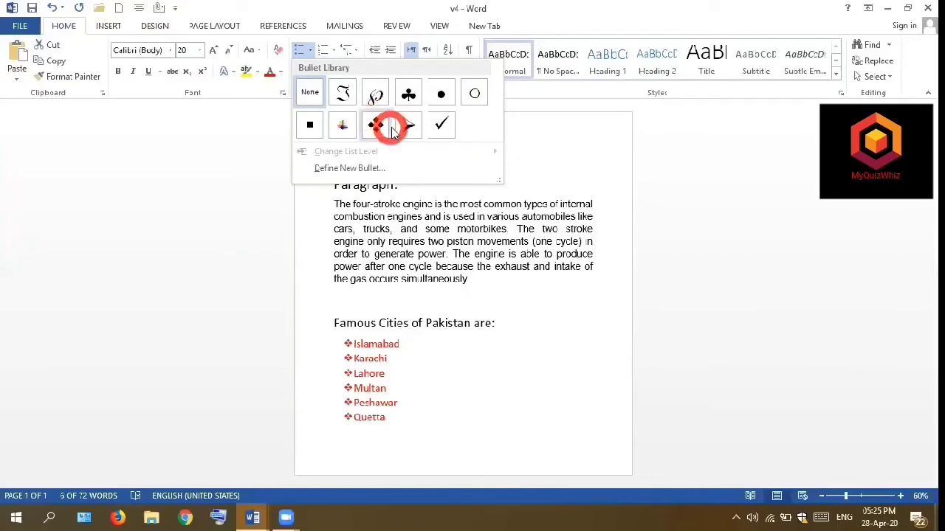
pyautogui.click(443, 98)
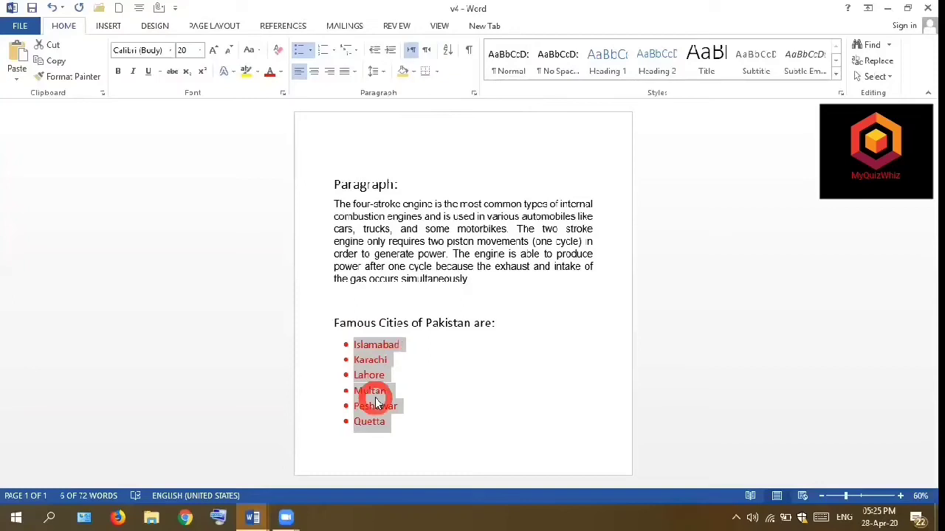
# - Change the bullets of the six city names to check marks and deselect the list
pyautogui.click(312, 51)
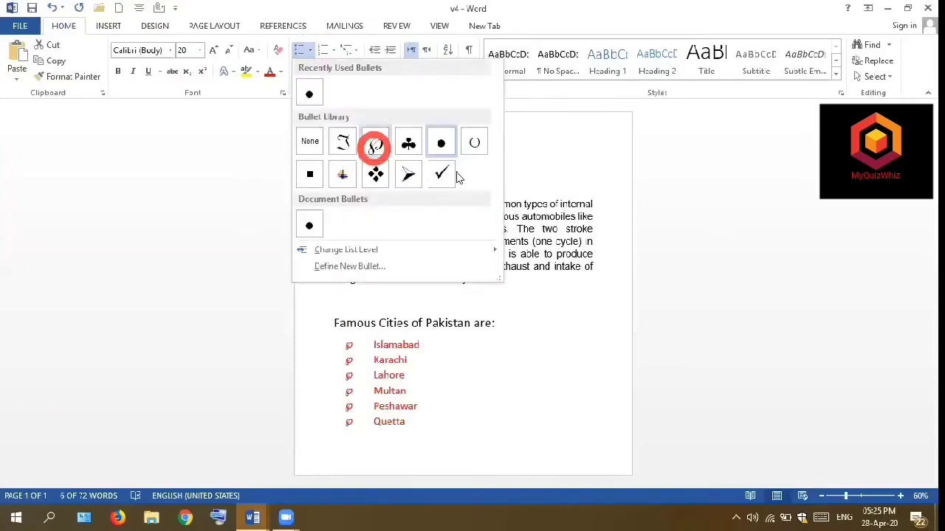
pyautogui.click(441, 174)
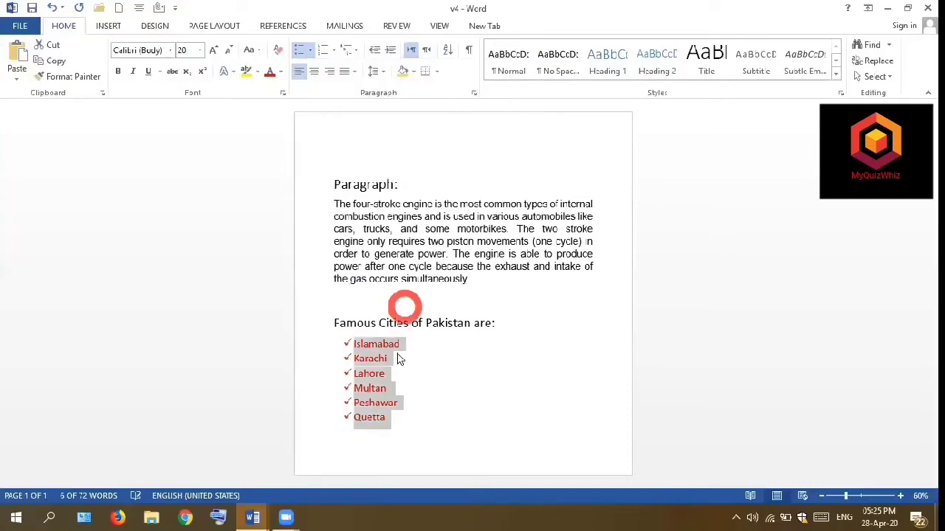
pyautogui.click(419, 398)
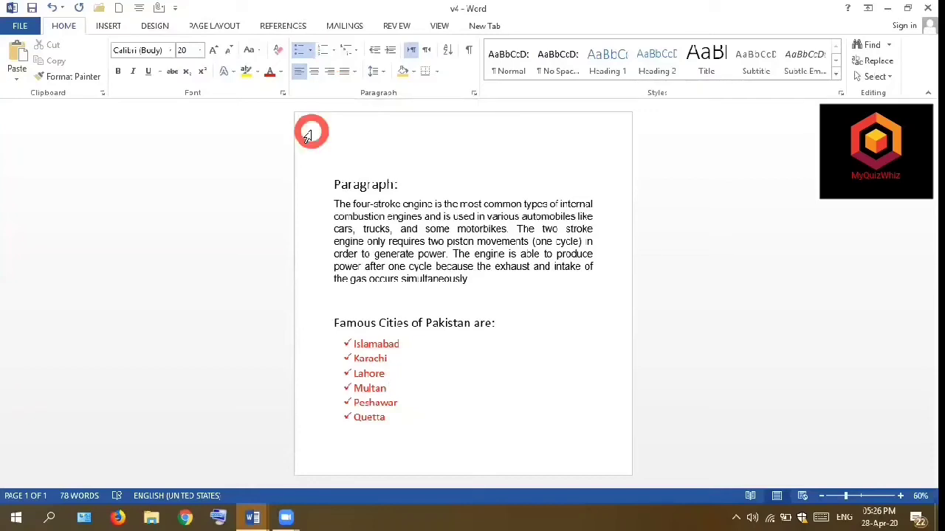
# - Preview 1., 2., 3. numbering on the cities list, and apply the A., B., C. numbering format
pyautogui.click(335, 53)
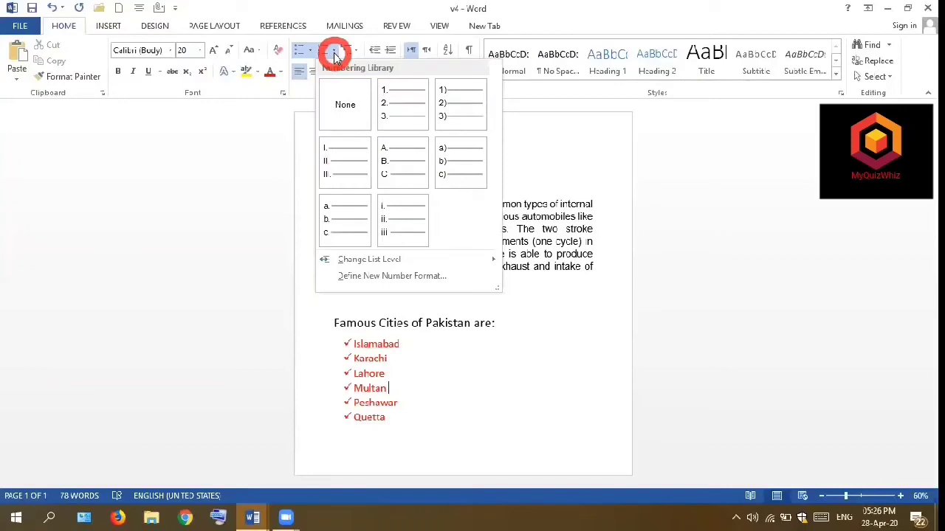
pyautogui.click(397, 110)
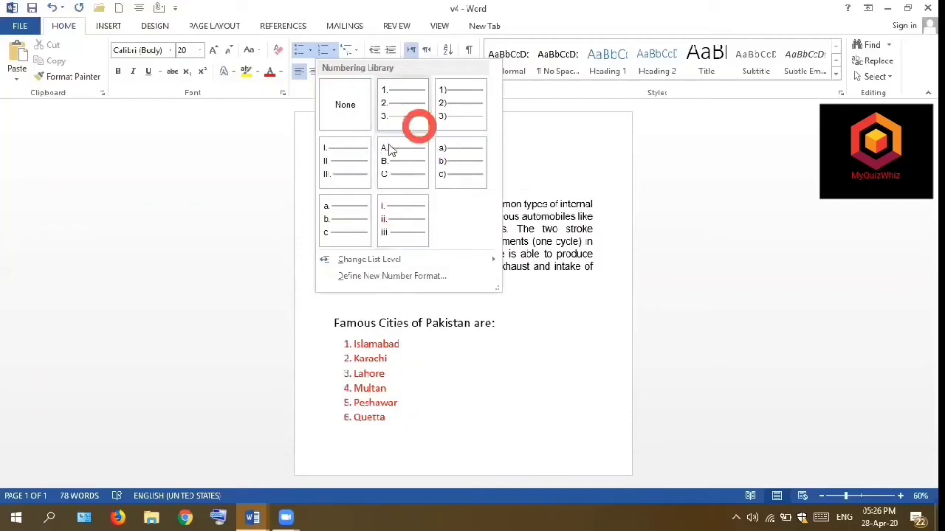
pyautogui.click(399, 170)
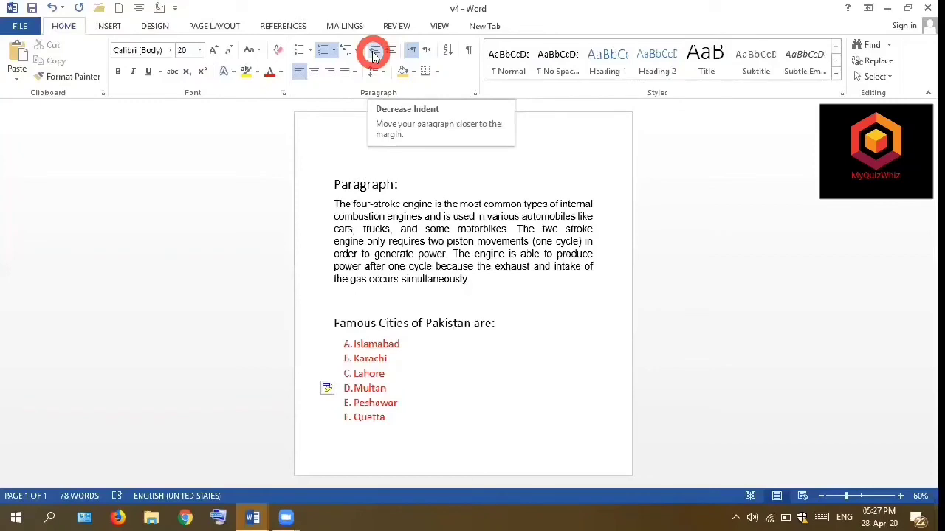
# - Select all six lettered cities and increase their indent repeatedly until the list starts near the middle of the page
pyautogui.click(365, 288)
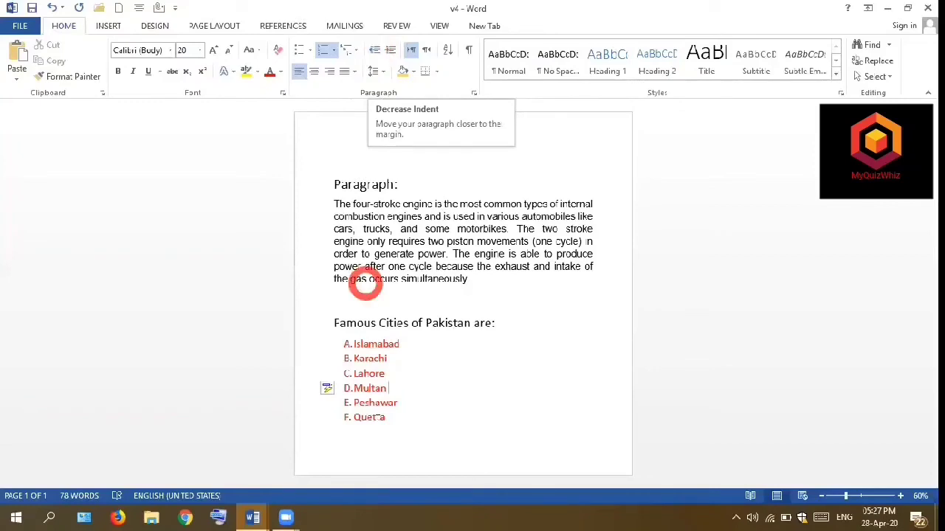
pyautogui.moveTo(395, 420); pyautogui.dragTo(352, 348)
pyautogui.click(353, 72)
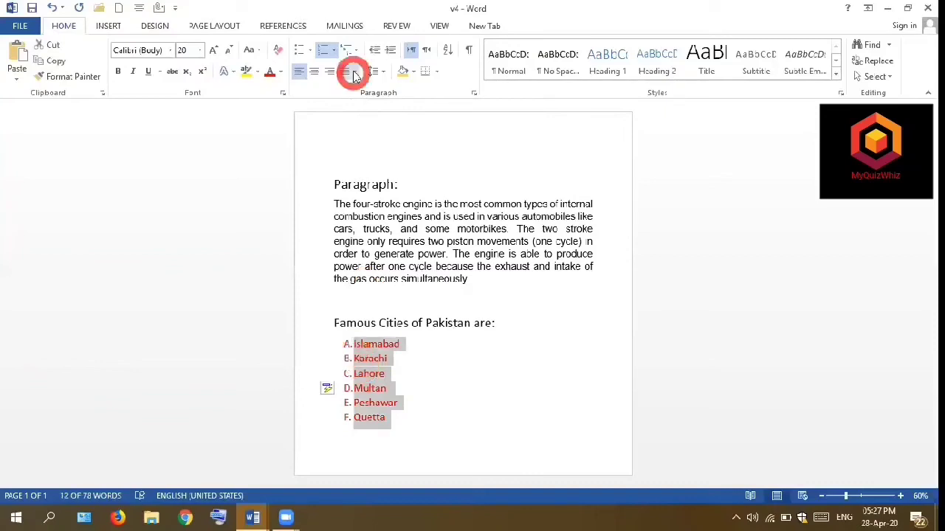
pyautogui.click(389, 55)
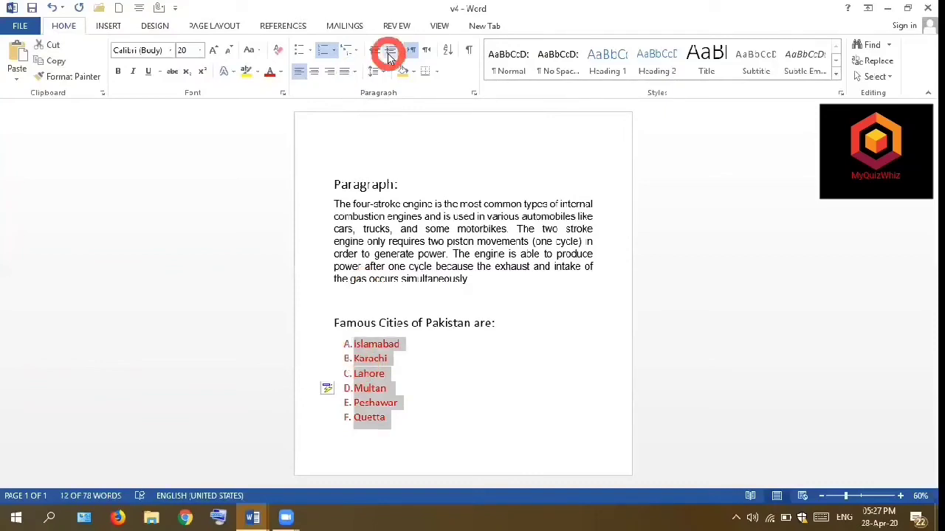
pyautogui.click(389, 55)
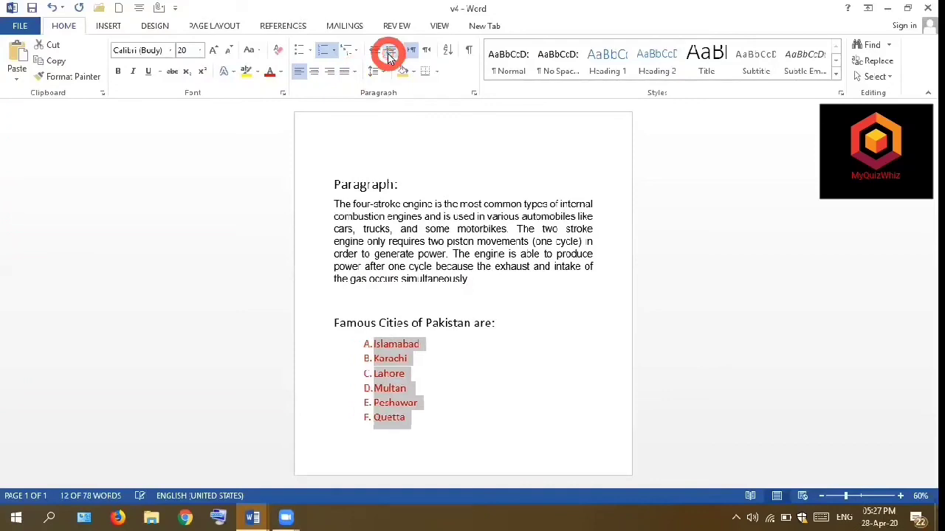
pyautogui.click(389, 55)
pyautogui.click(390, 58)
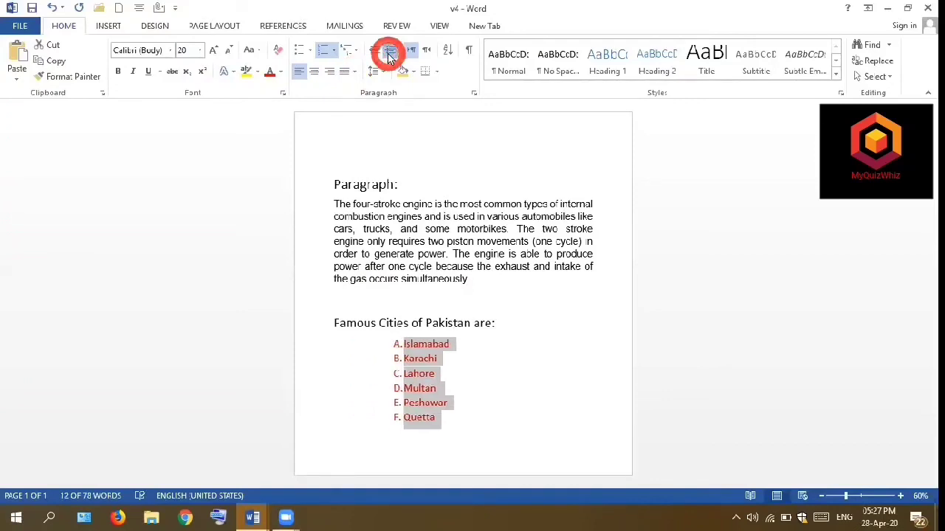
pyautogui.click(390, 57)
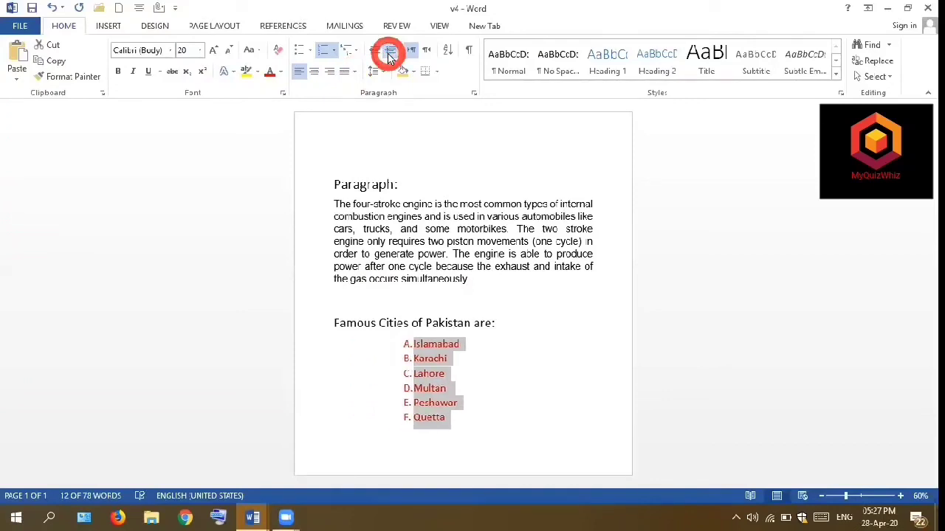
pyautogui.click(390, 57)
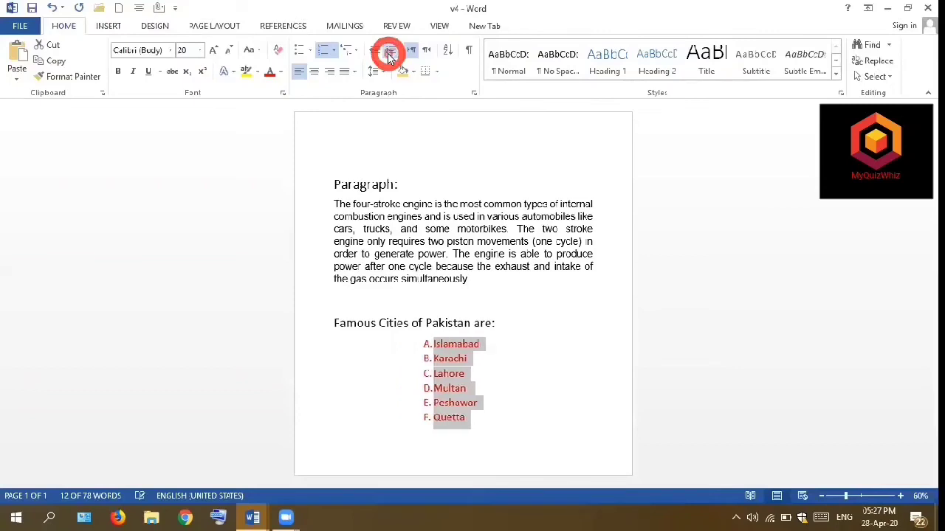
pyautogui.click(390, 58)
pyautogui.click(390, 57)
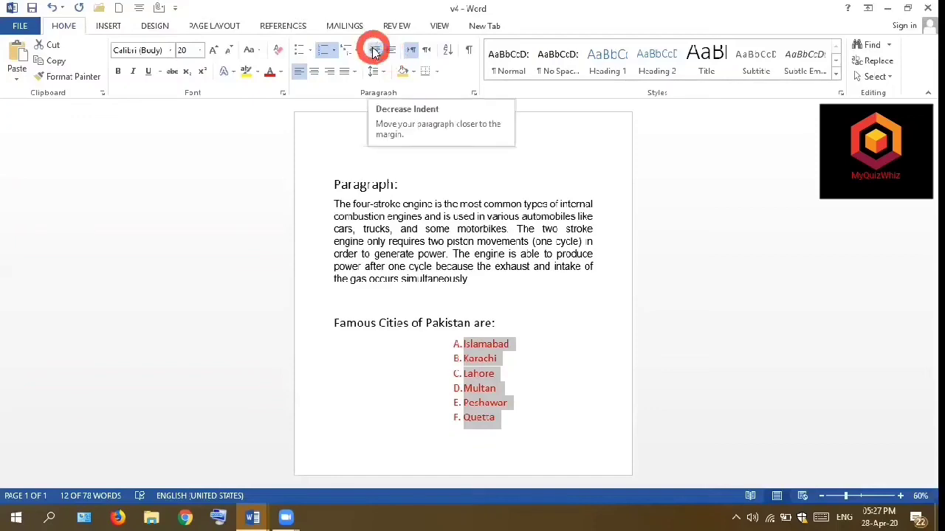
# - Decrease the indent of the lettered cities list repeatedly until its letters line up with the heading at the left margin
pyautogui.click(374, 50)
pyautogui.click(374, 50)
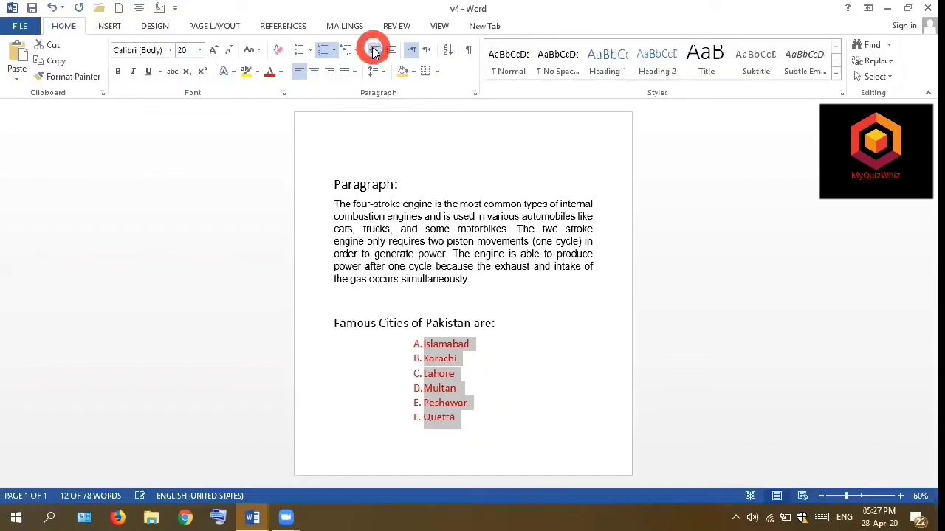
pyautogui.click(375, 50)
pyautogui.click(375, 50)
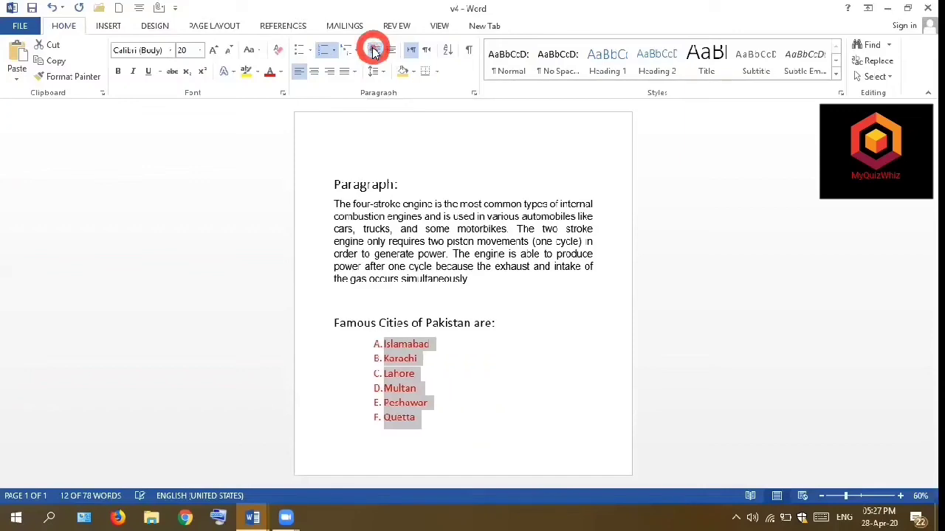
pyautogui.click(375, 50)
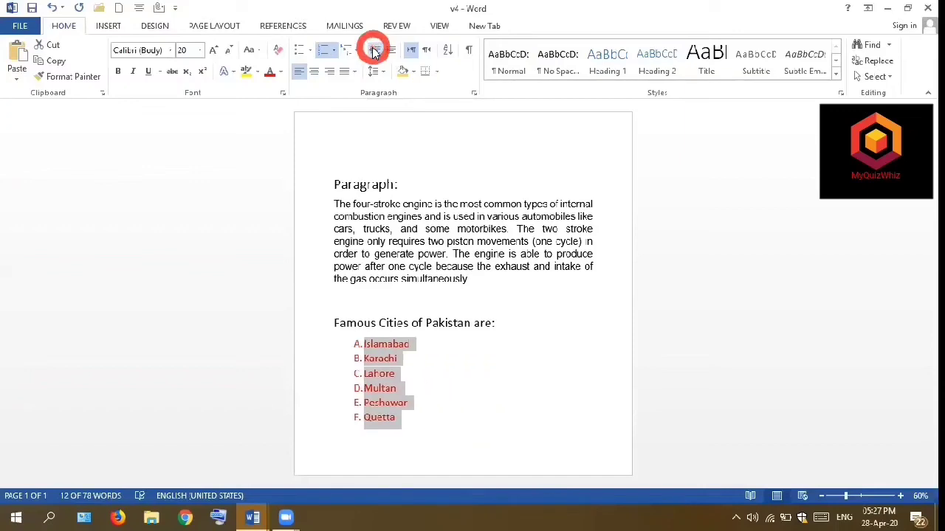
pyautogui.click(374, 50)
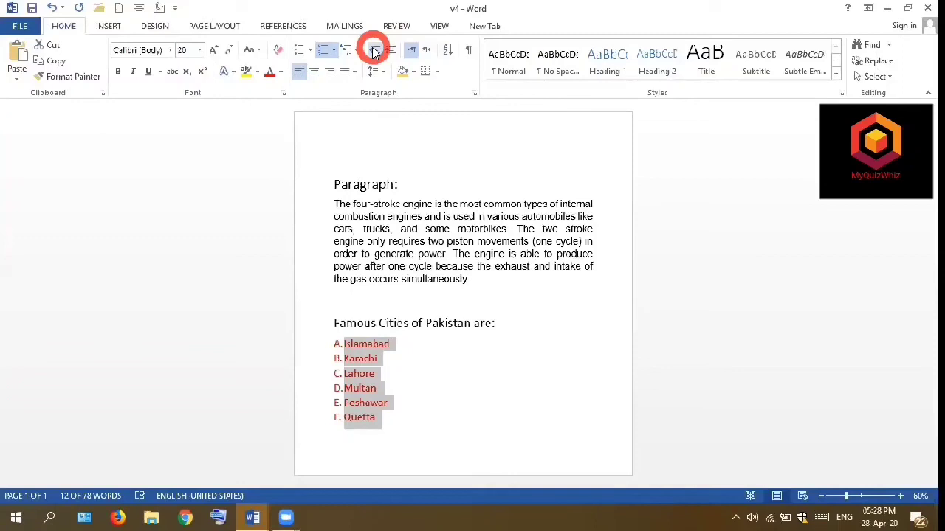
# - Place the cursor in the four-stroke engine paragraph, preview single-sided borders, and apply All Borders to it
pyautogui.click(376, 147)
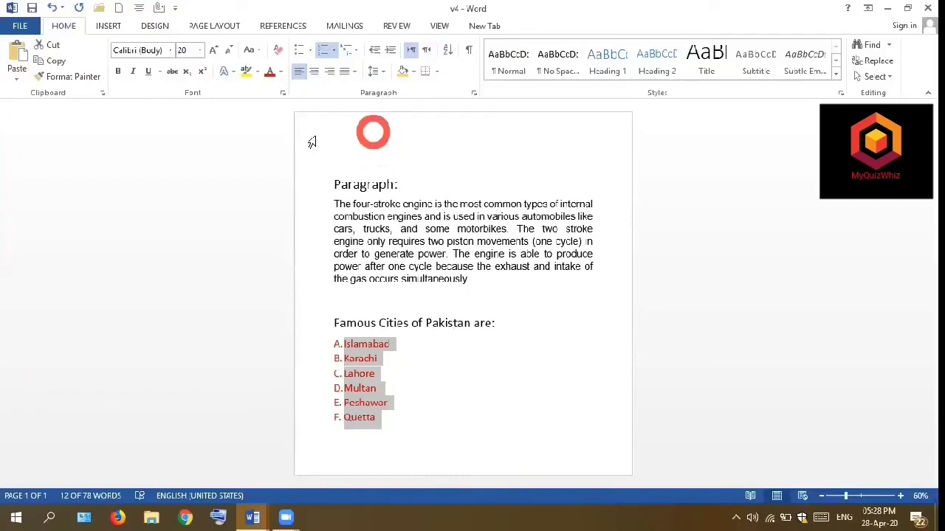
pyautogui.click(309, 169)
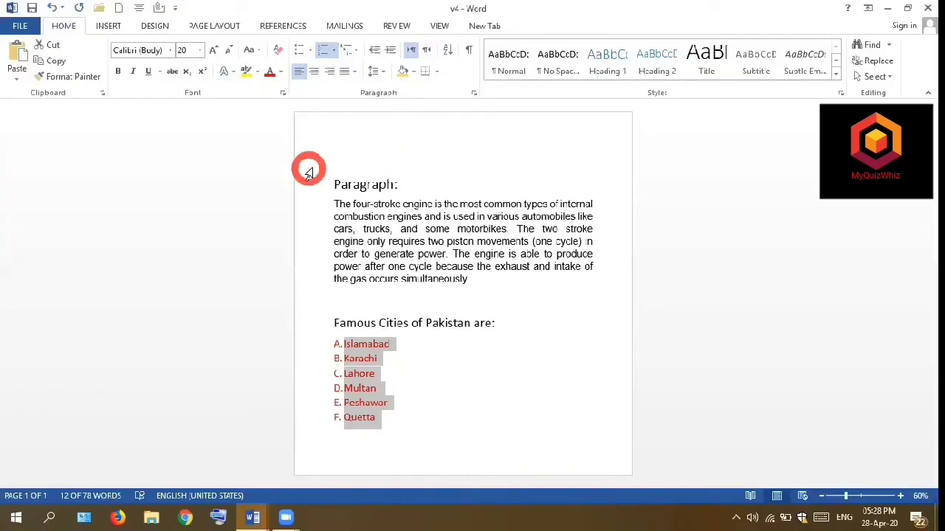
pyautogui.click(334, 205)
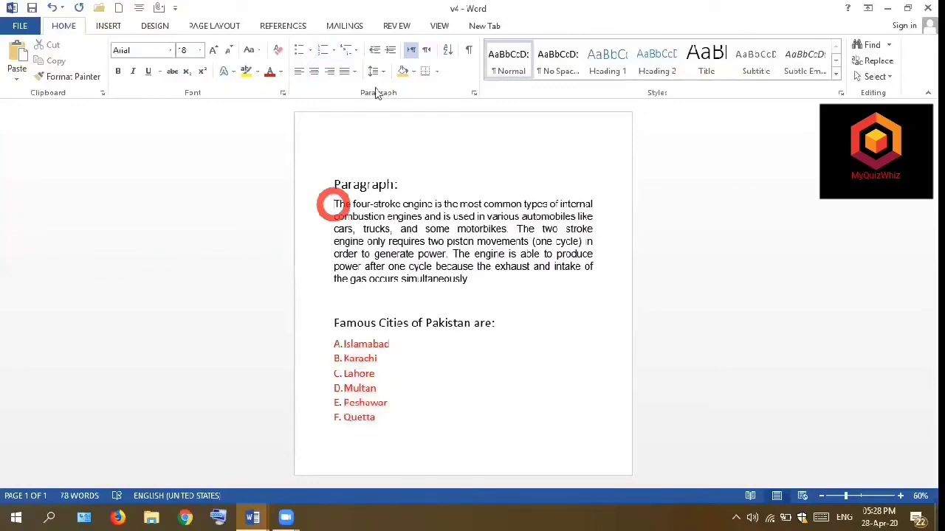
pyautogui.click(438, 74)
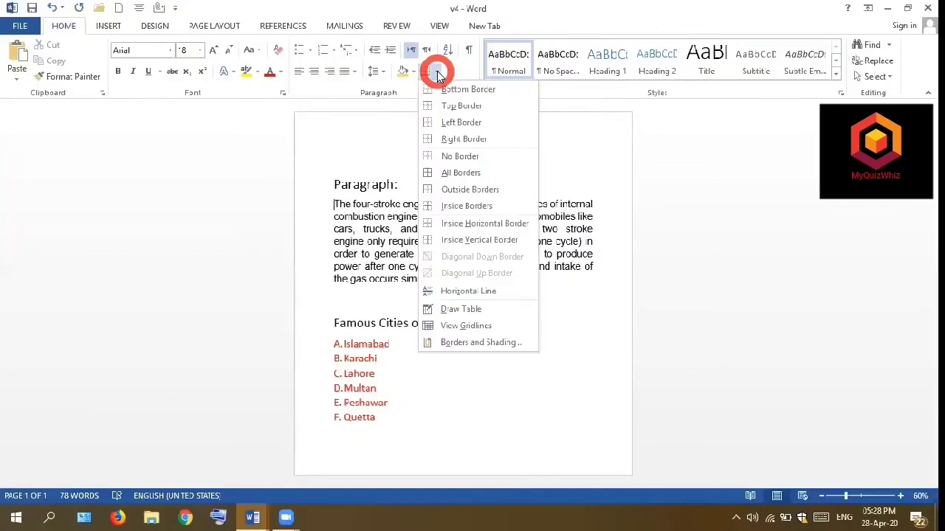
pyautogui.click(442, 120)
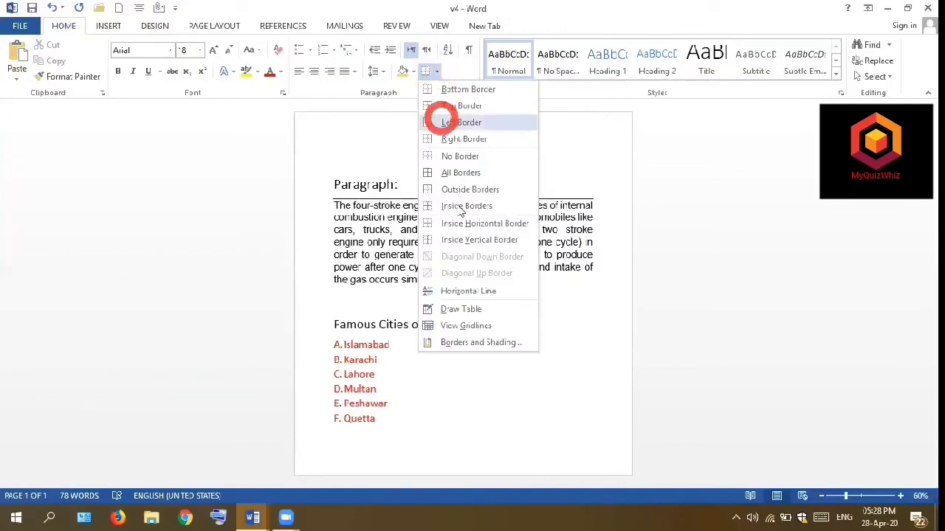
pyautogui.click(457, 207)
pyautogui.click(458, 124)
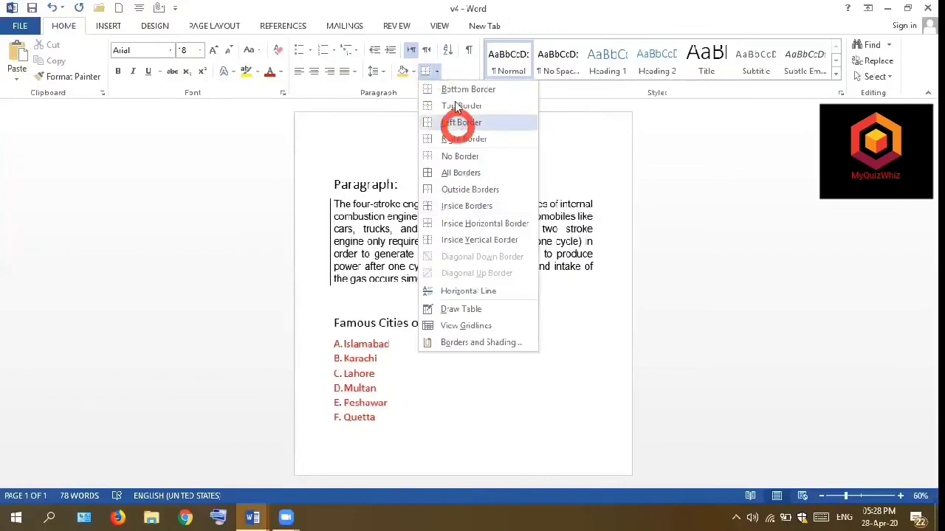
pyautogui.click(464, 172)
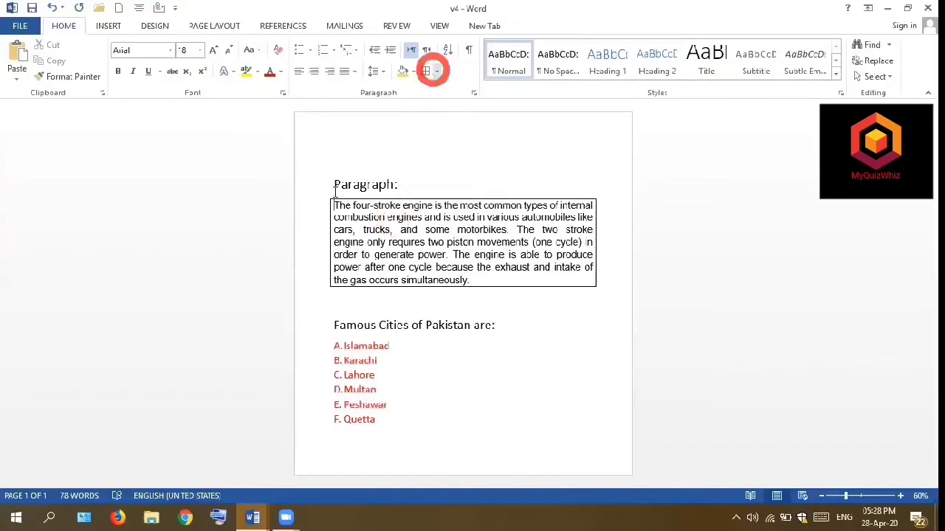
# - Open the border options for the four-stroke engine paragraph
pyautogui.click(436, 73)
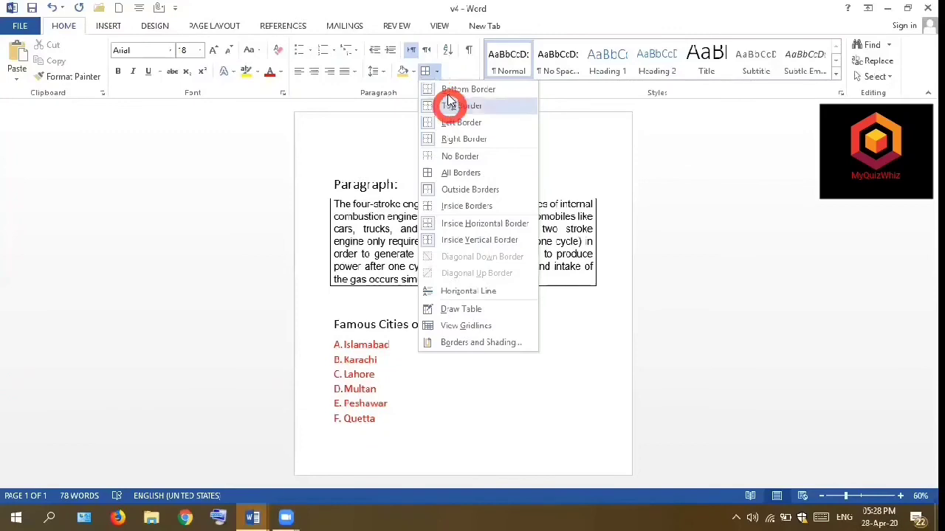